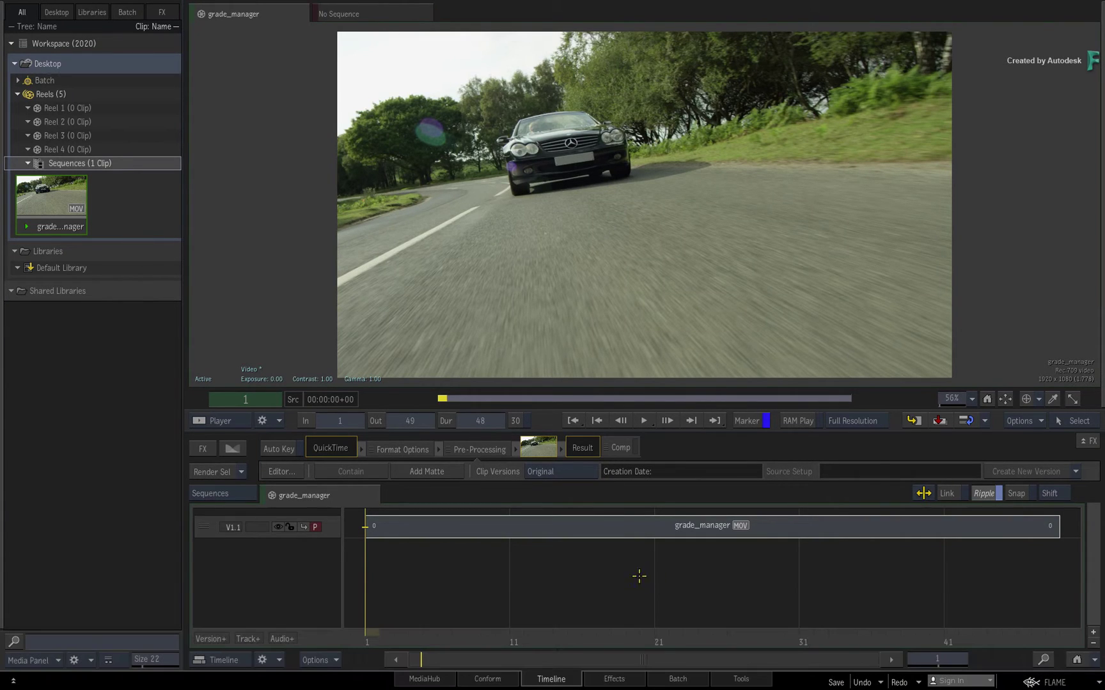
# Preview the shot and open the grade_manager clip on V1.1 in the Effects environment.
pyautogui.moveTo(368, 636); pyautogui.dragTo(366, 550)
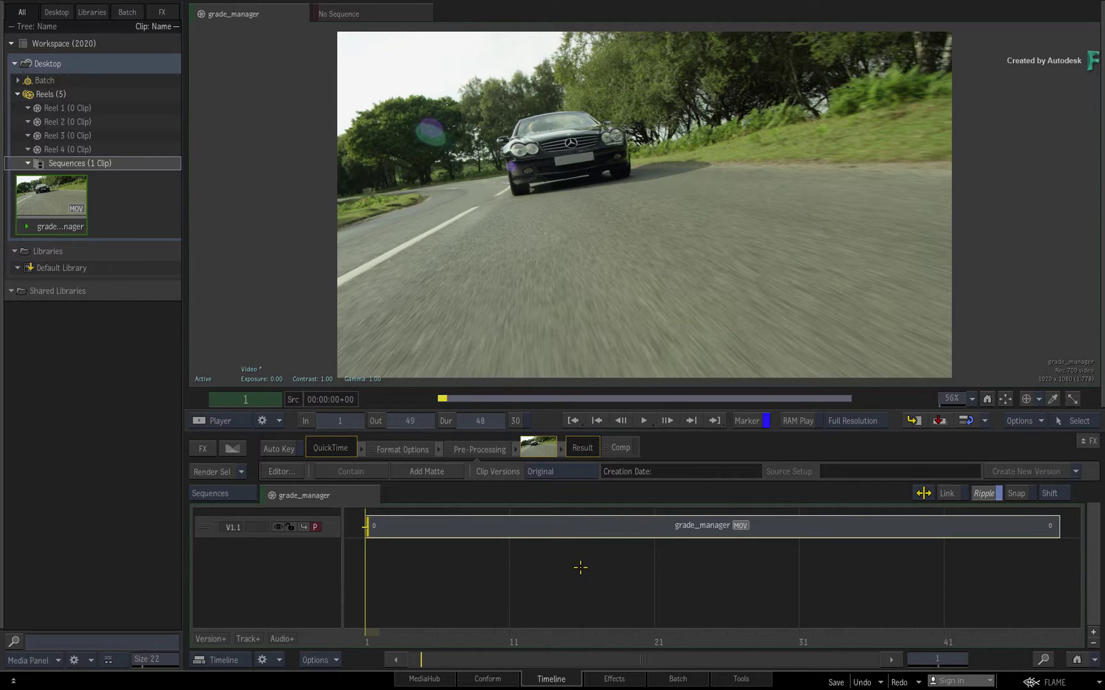
pyautogui.click(599, 525)
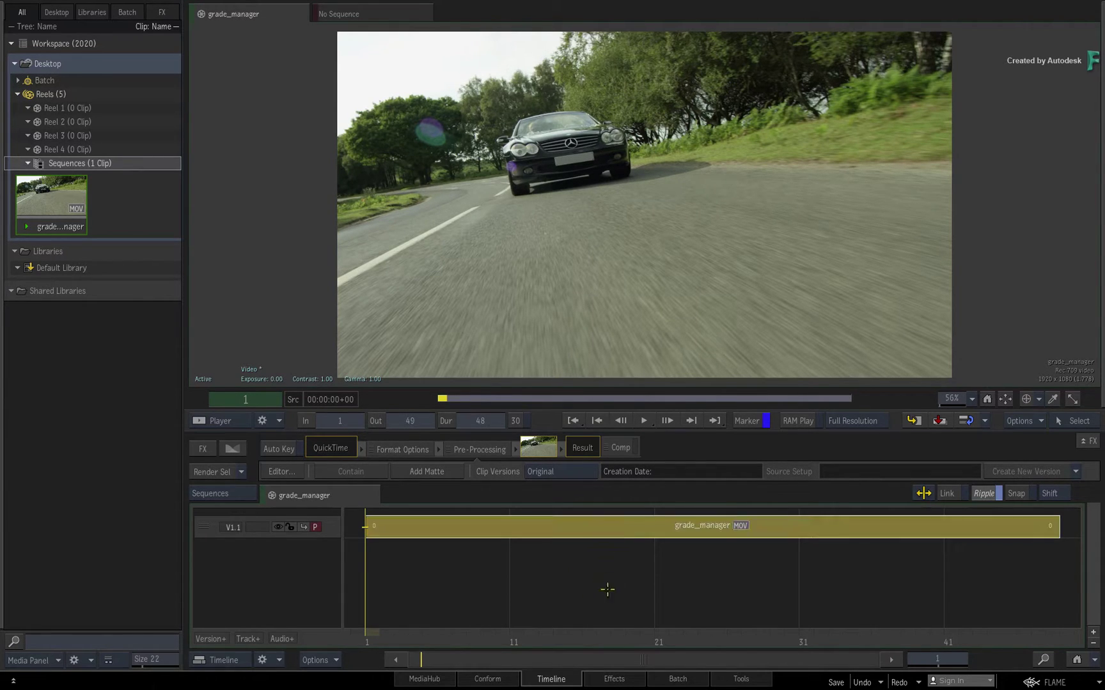
pyautogui.click(599, 676)
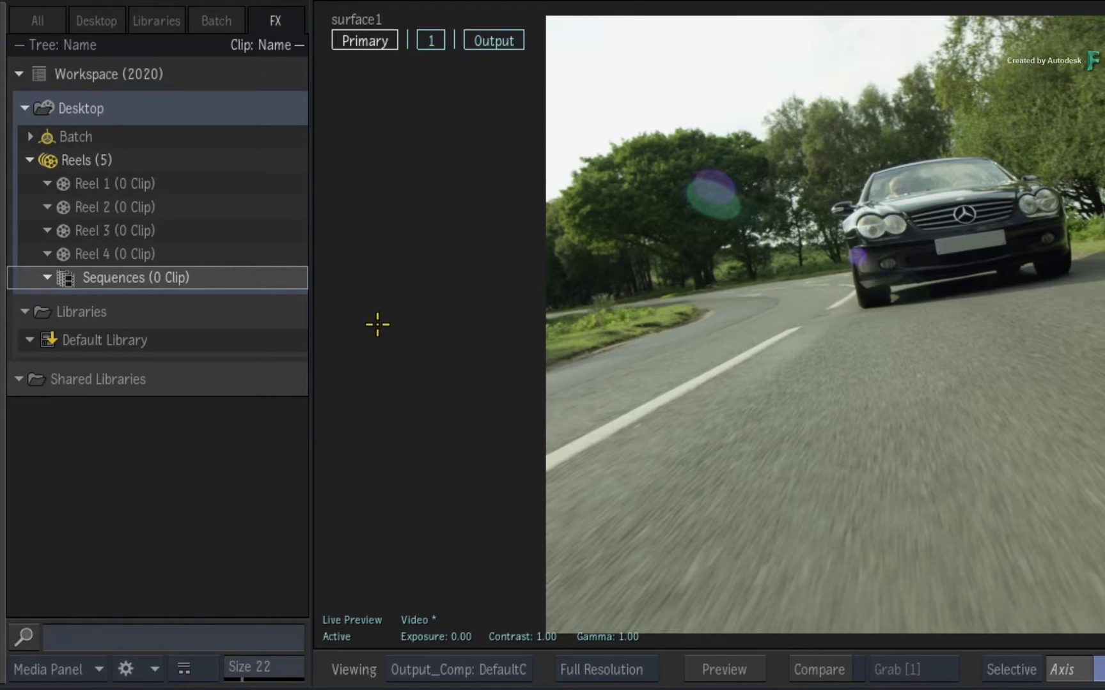
# Hide the media library panel so the car shot fills a wider viewer.
pyautogui.click(90, 668)
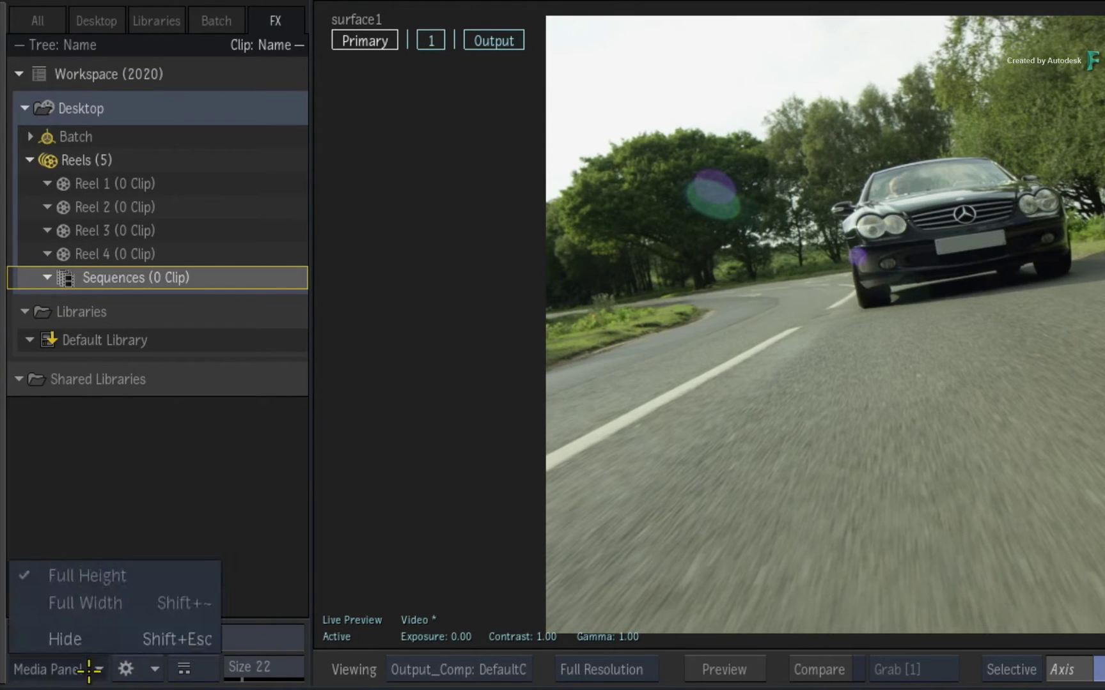
pyautogui.click(112, 638)
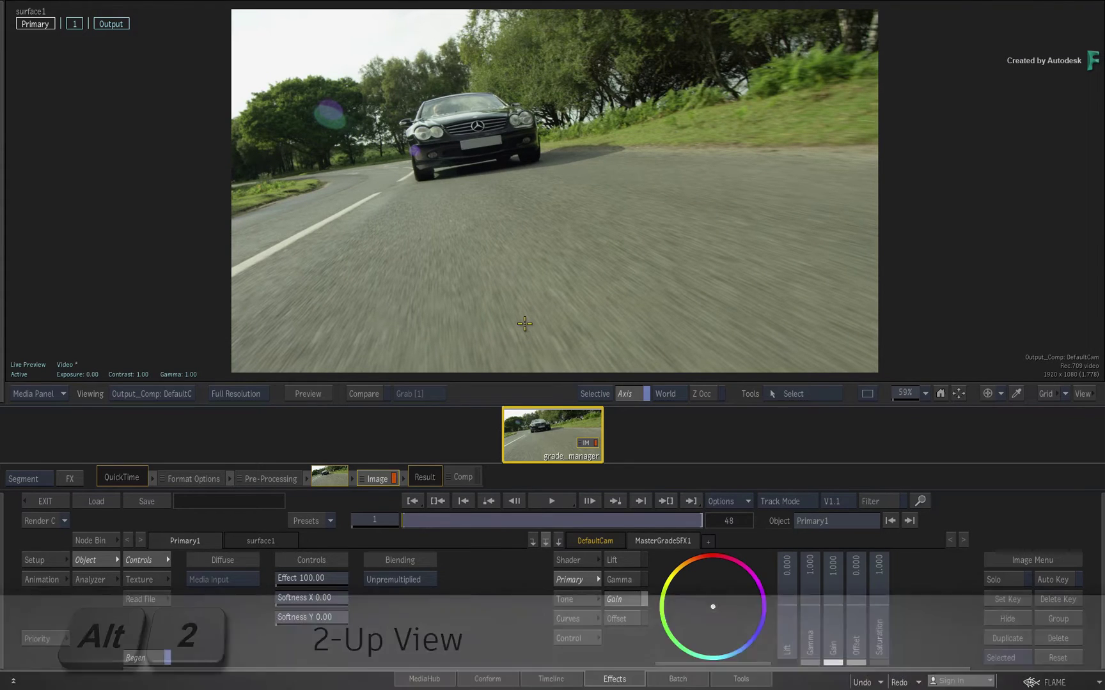
# Switch to a 2-Up layout with the Manager list in the left viewport.
pyautogui.hotkey('alt', '2')
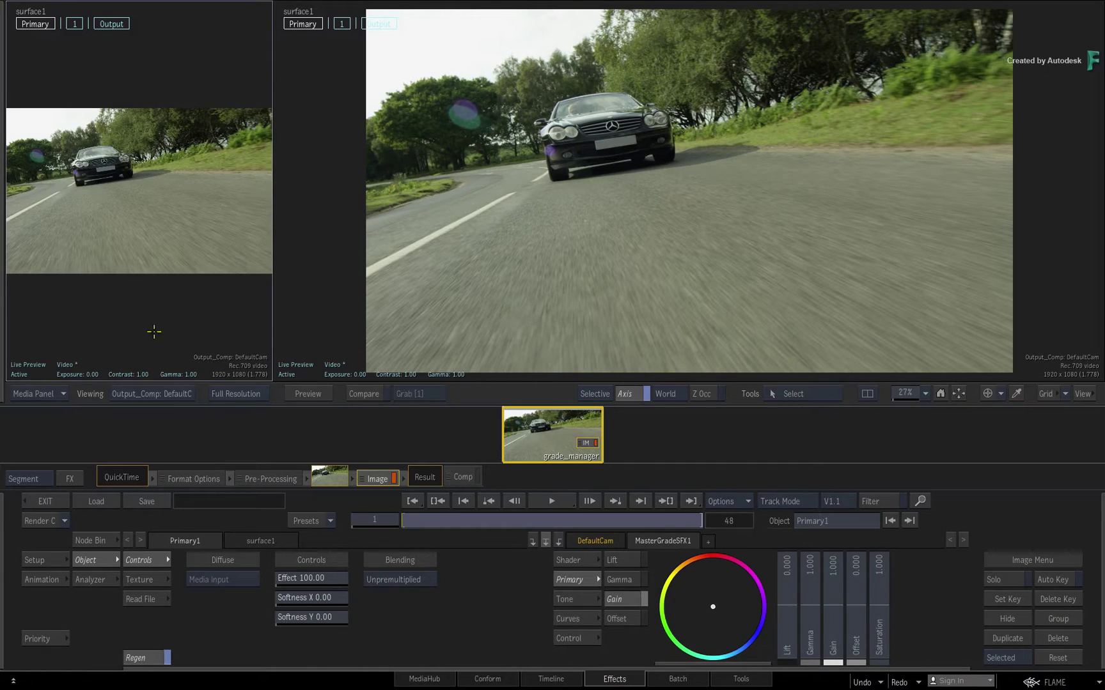
pyautogui.rightClick(110, 360)
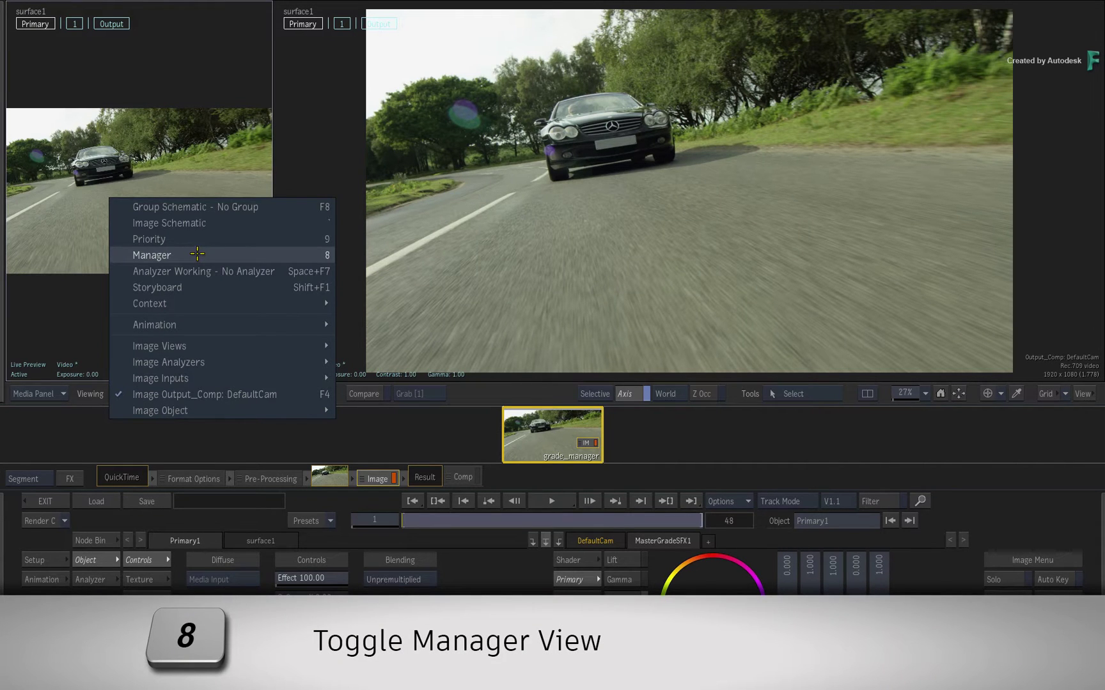
pyautogui.click(198, 255)
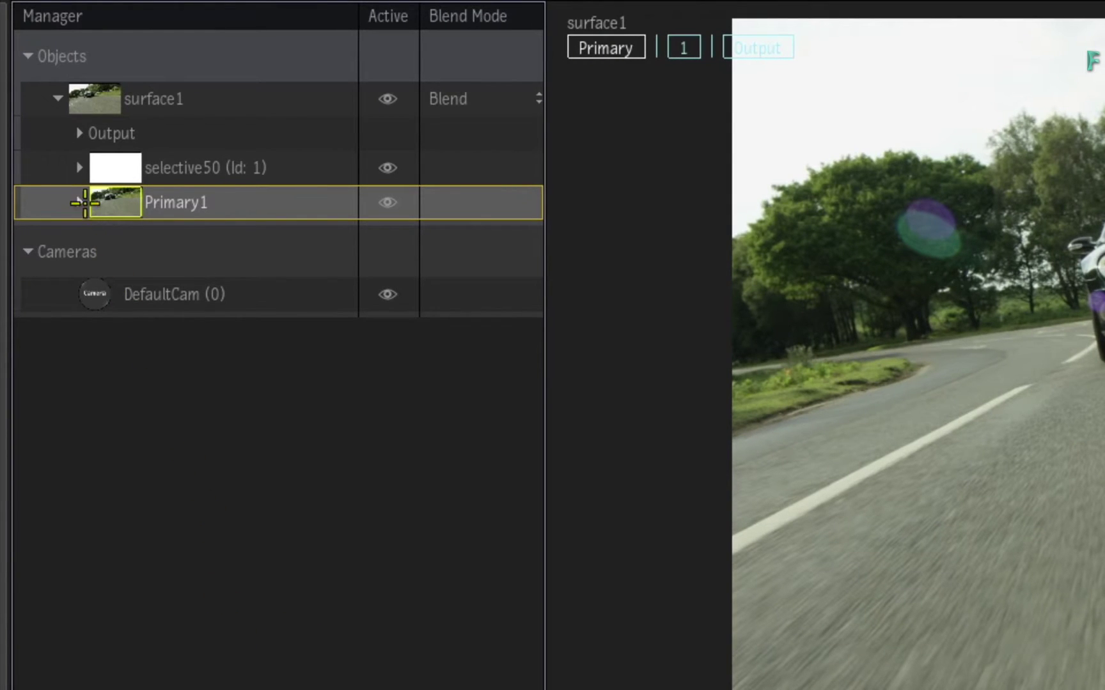
# Expand Primary1 and selective50, then lower Primary1's gamma to 0.638 for a darker shot.
pyautogui.click(78, 202)
pyautogui.click(78, 168)
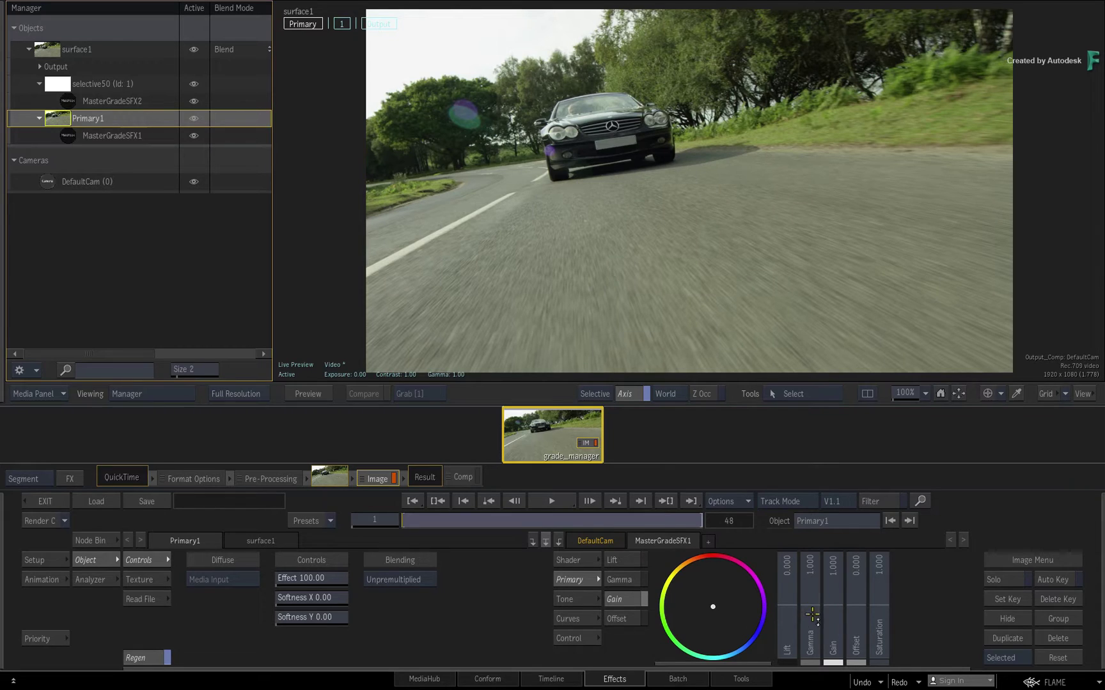
pyautogui.moveTo(810, 614); pyautogui.dragTo(737, 610)
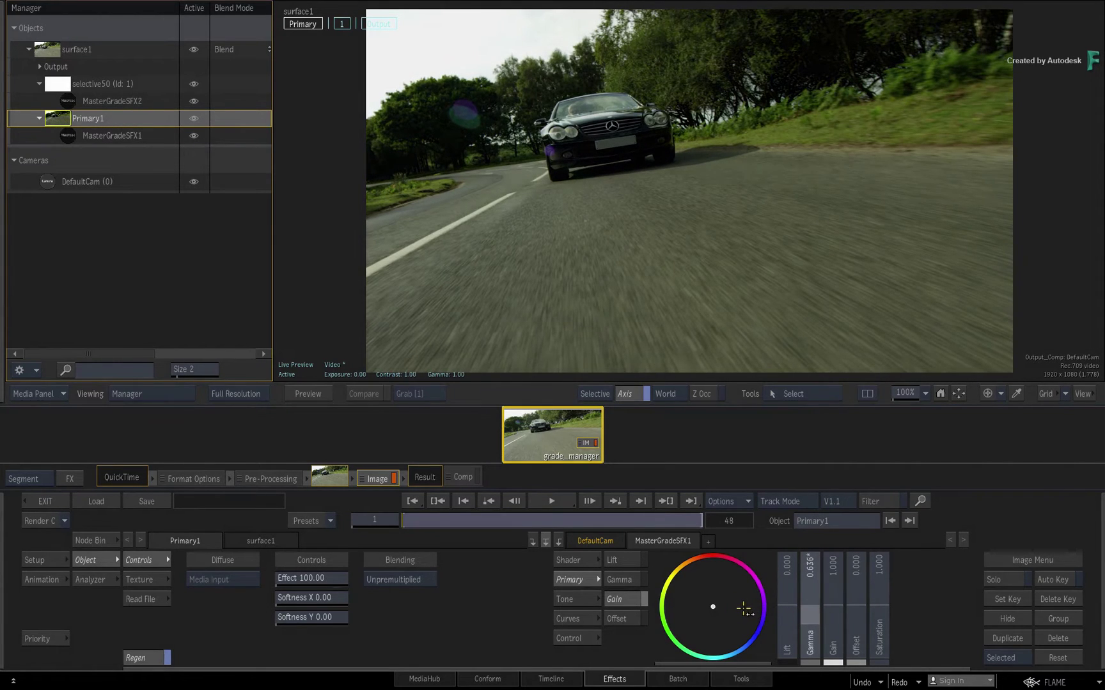
pyautogui.moveTo(856, 627); pyautogui.dragTo(809, 620)
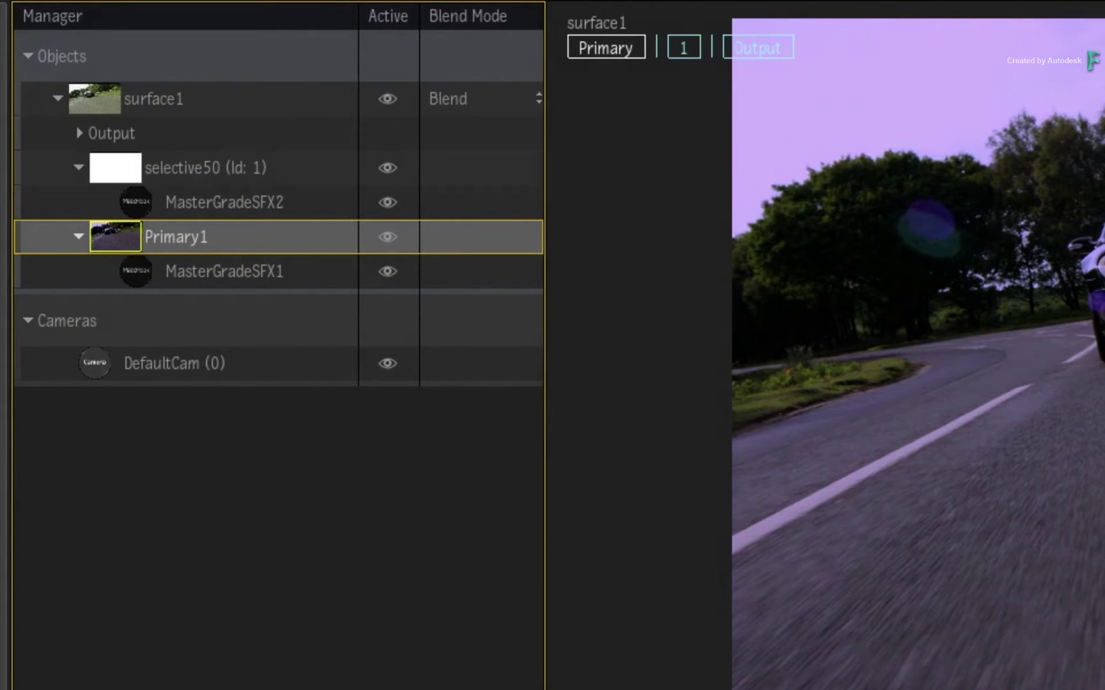
# Toggle the MasterGradeSFX1 grade off and on to compare its effect.
pyautogui.click(388, 271)
pyautogui.click(390, 271)
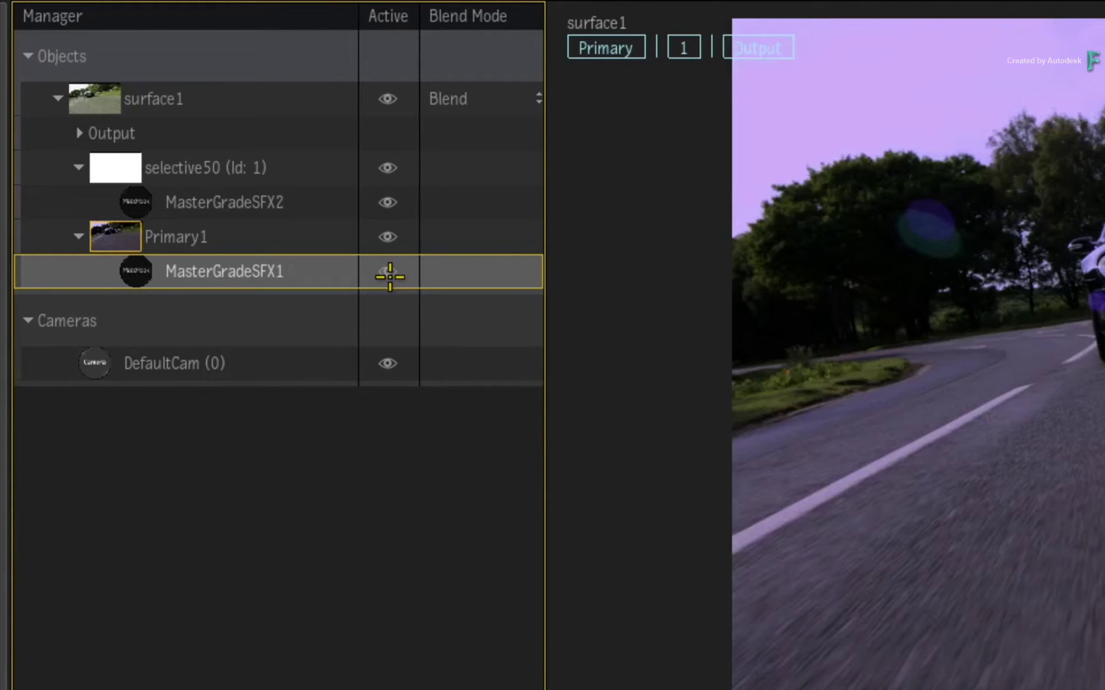
pyautogui.click(391, 278)
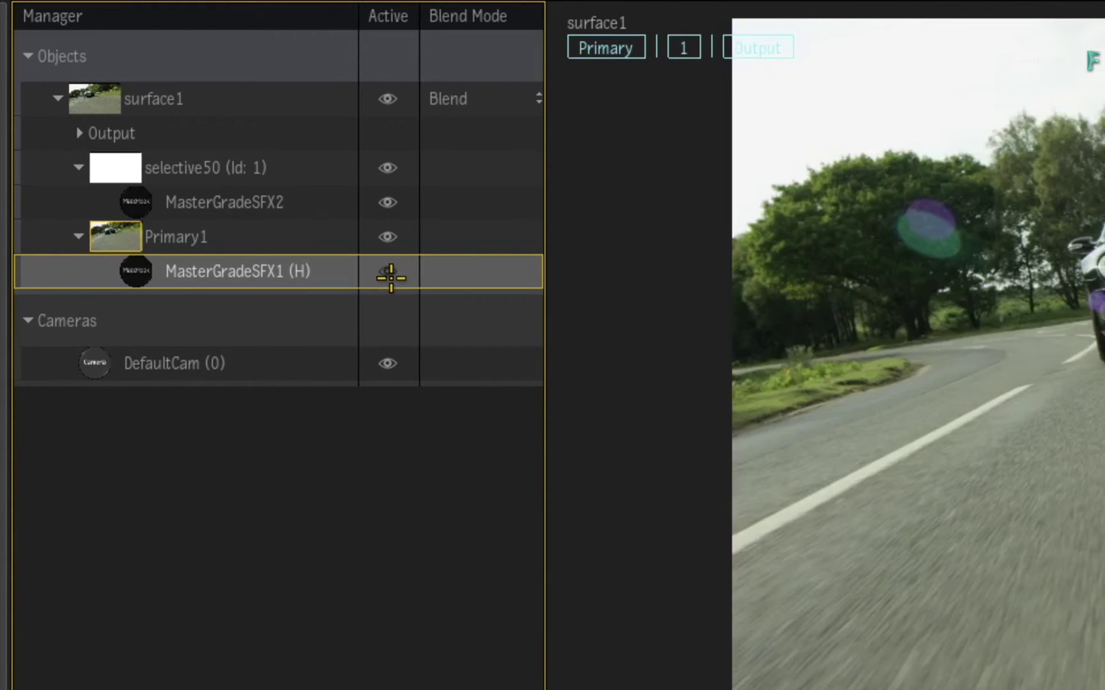
pyautogui.click(391, 276)
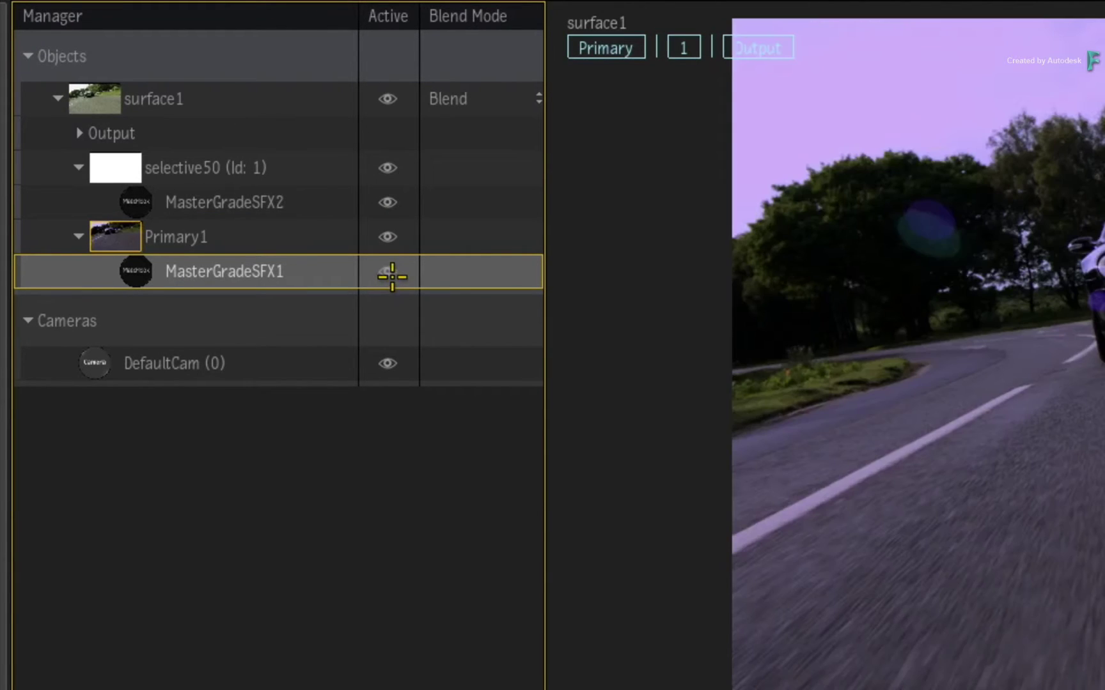
# Rename MasterGradeSFX1 to Base Grade.
pyautogui.doubleClick(250, 267)
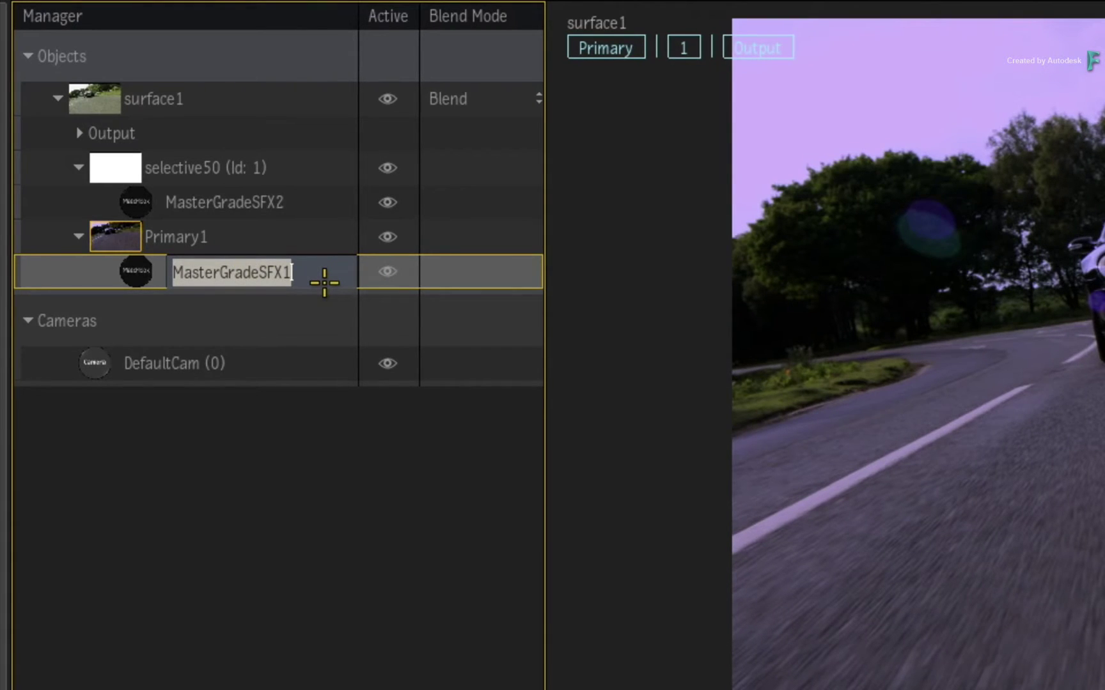
pyautogui.write('Base Grade')
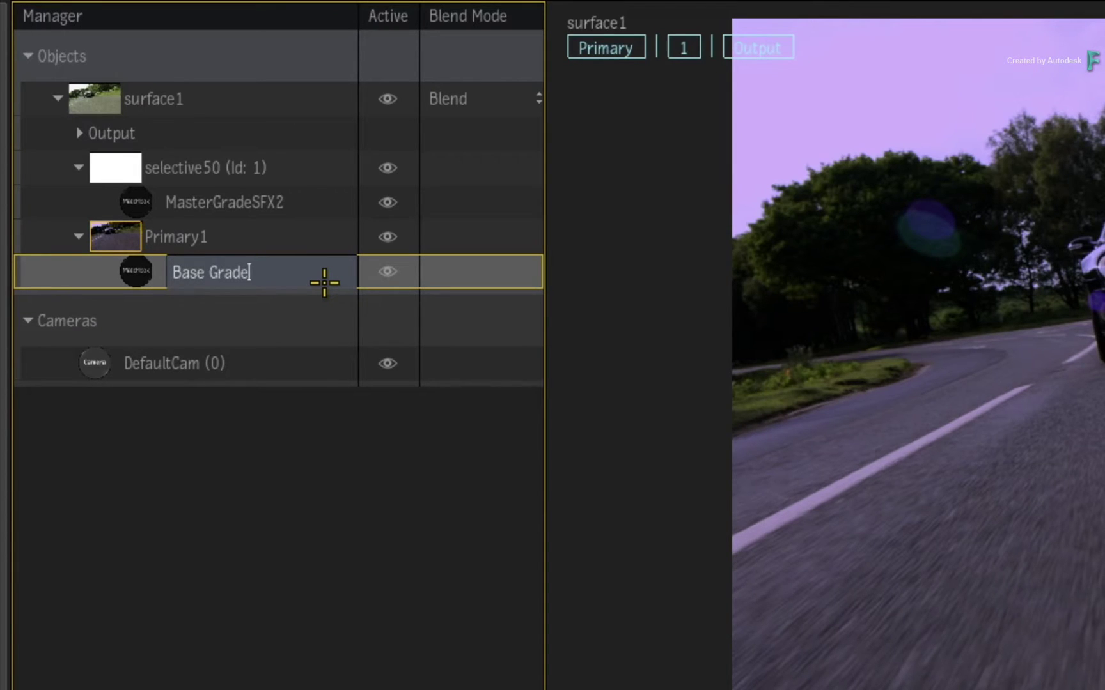
pyautogui.press('Return')
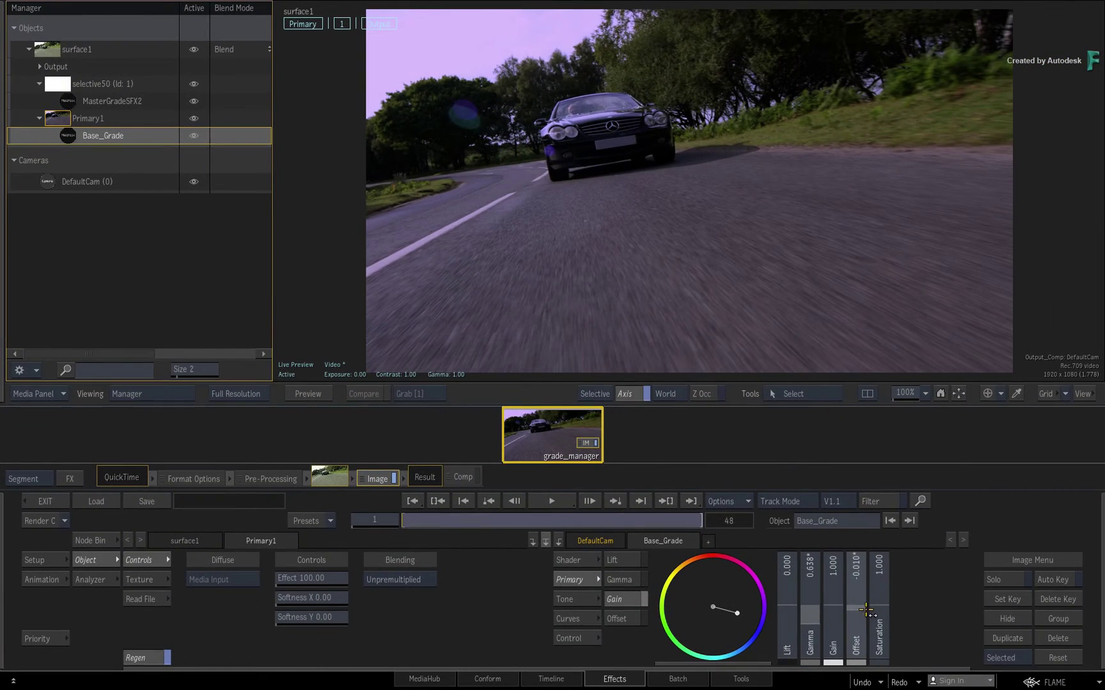
# Set Base_Grade's offset to -0.018 with a slight gain shift, keeping the effect amount at 100%.
pyautogui.moveTo(864, 617); pyautogui.dragTo(831, 612)
pyautogui.moveTo(726, 618)
pyautogui.mouseDown()
pyautogui.moveTo(752, 635)
pyautogui.moveTo(737, 639)
pyautogui.mouseUp()
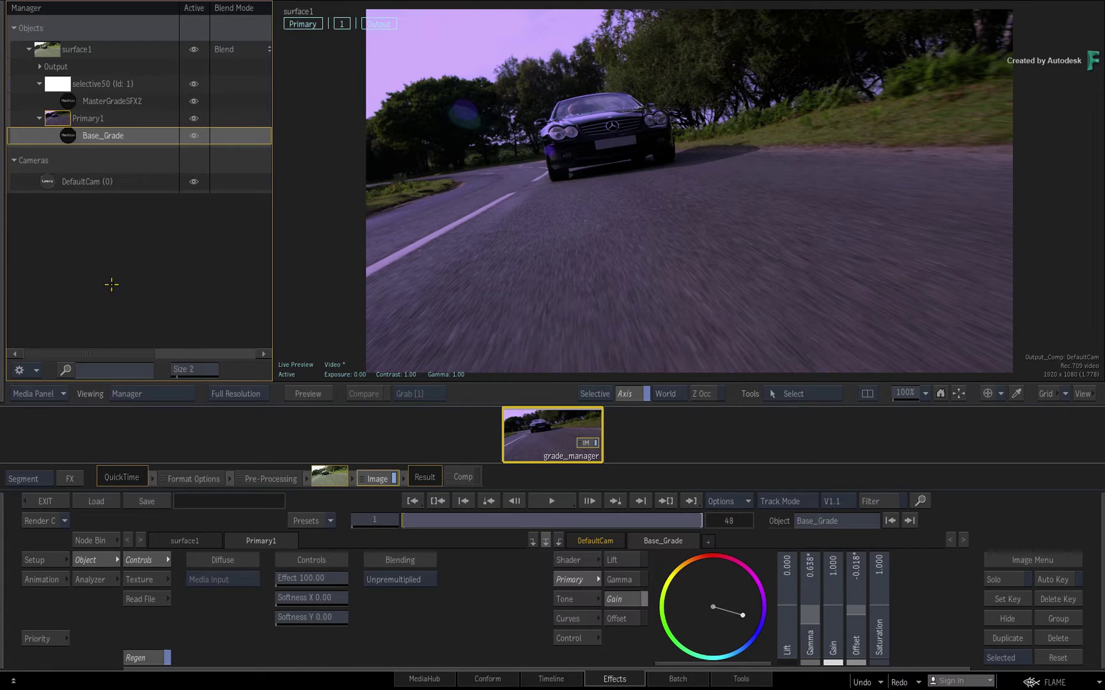
pyautogui.moveTo(92, 351); pyautogui.dragTo(143, 345)
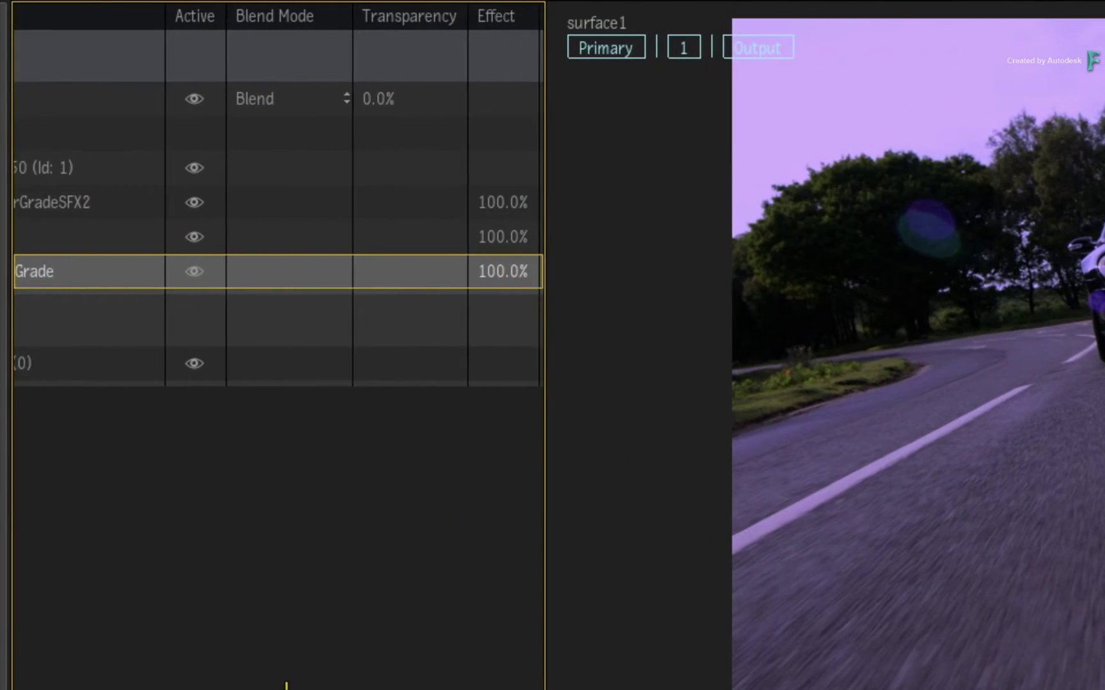
pyautogui.moveTo(287, 685); pyautogui.dragTo(315, 683)
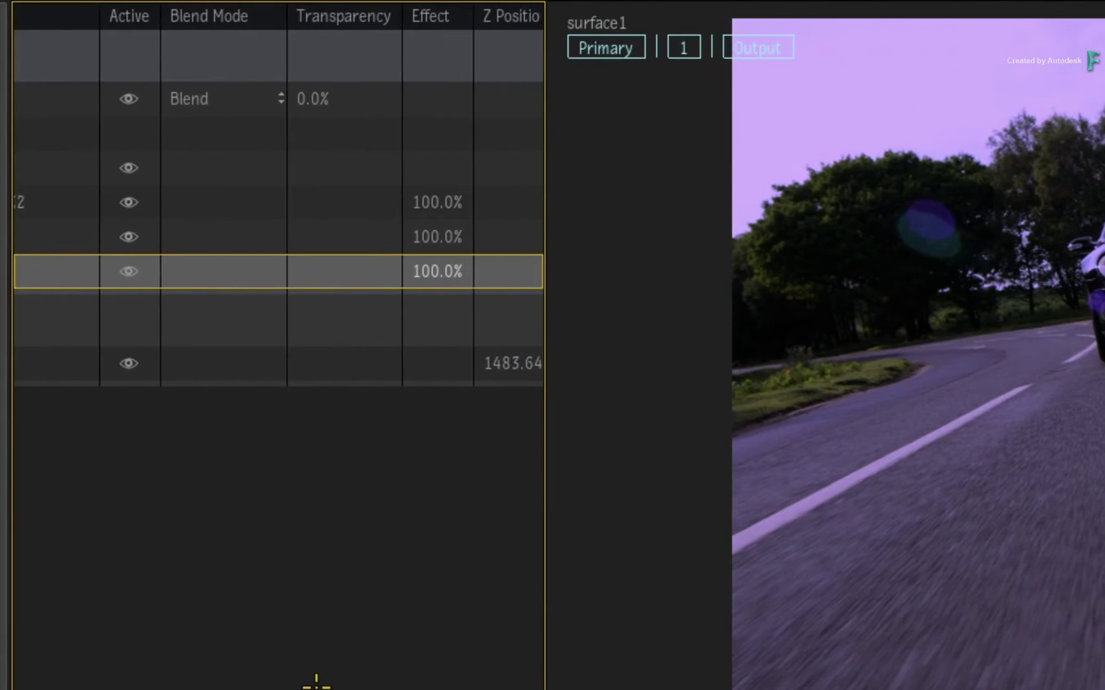
pyautogui.moveTo(425, 283); pyautogui.dragTo(430, 309)
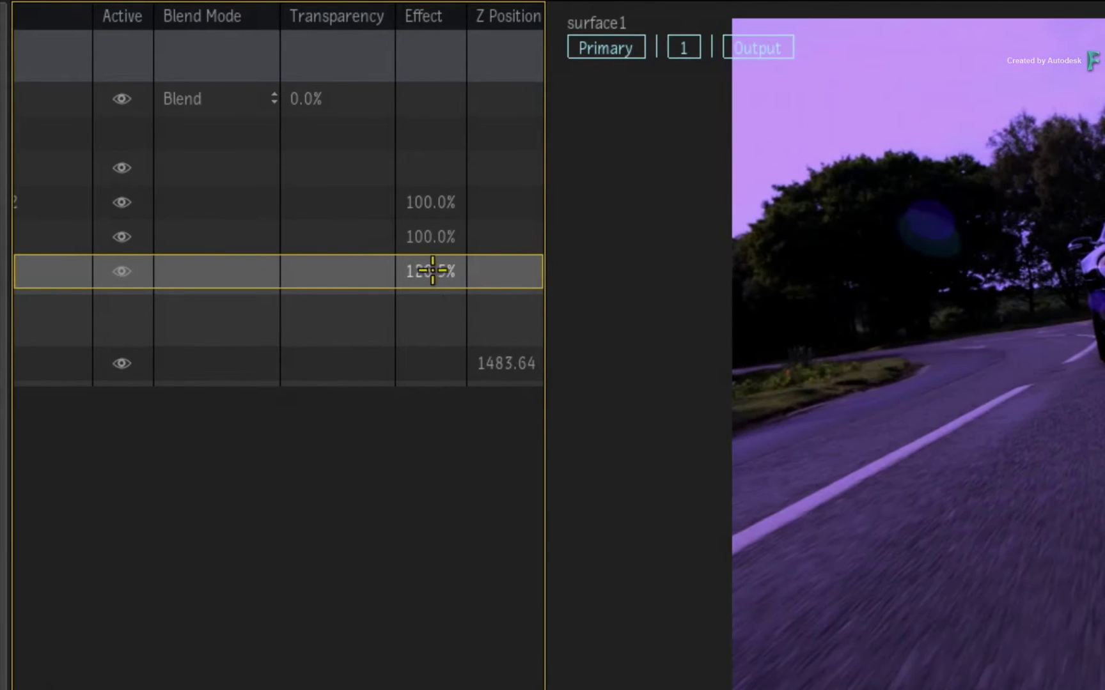
pyautogui.hotkey('ctrl', 'z')
pyautogui.hscroll(-1, 278, 192)
pyautogui.hscroll(-5, 365, 684)
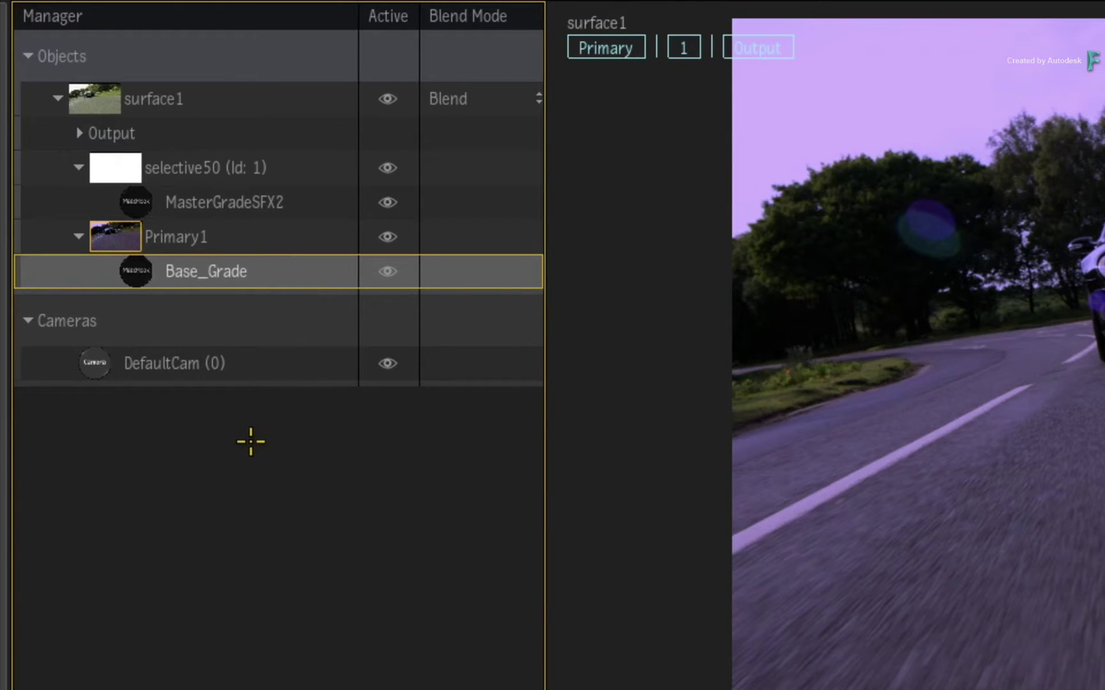
# Browse the Manager layers, leaving Primary1 collapsed and selective50 expanded to show MasterGradeSFX2.
pyautogui.click(78, 168)
pyautogui.click(79, 167)
pyautogui.click(79, 237)
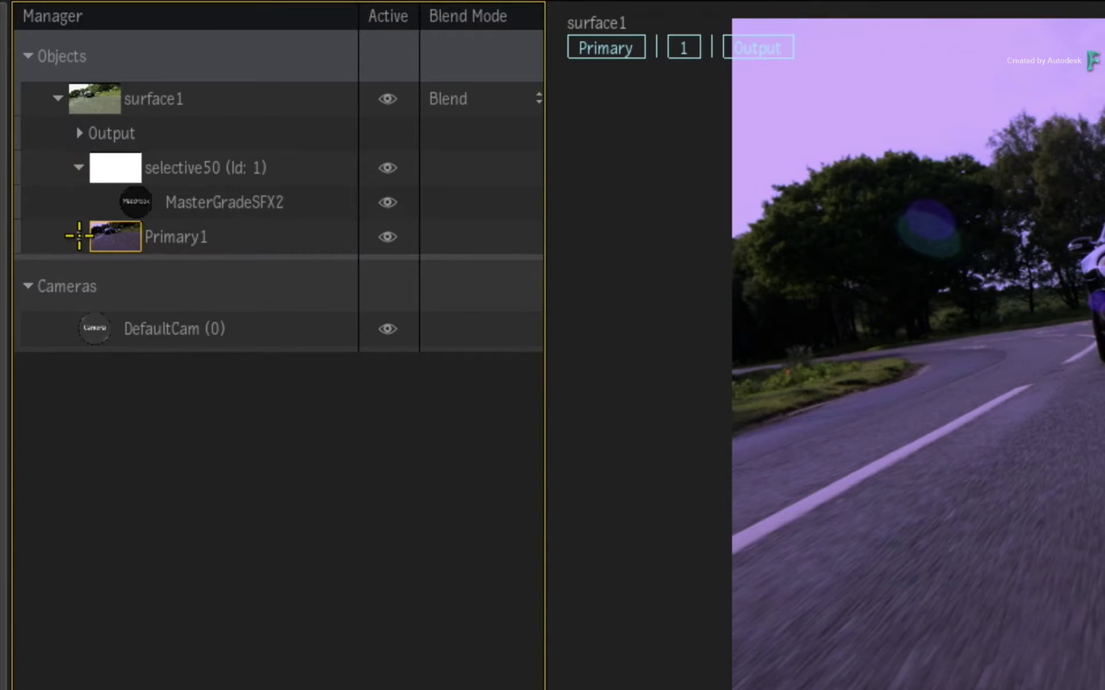
pyautogui.click(78, 238)
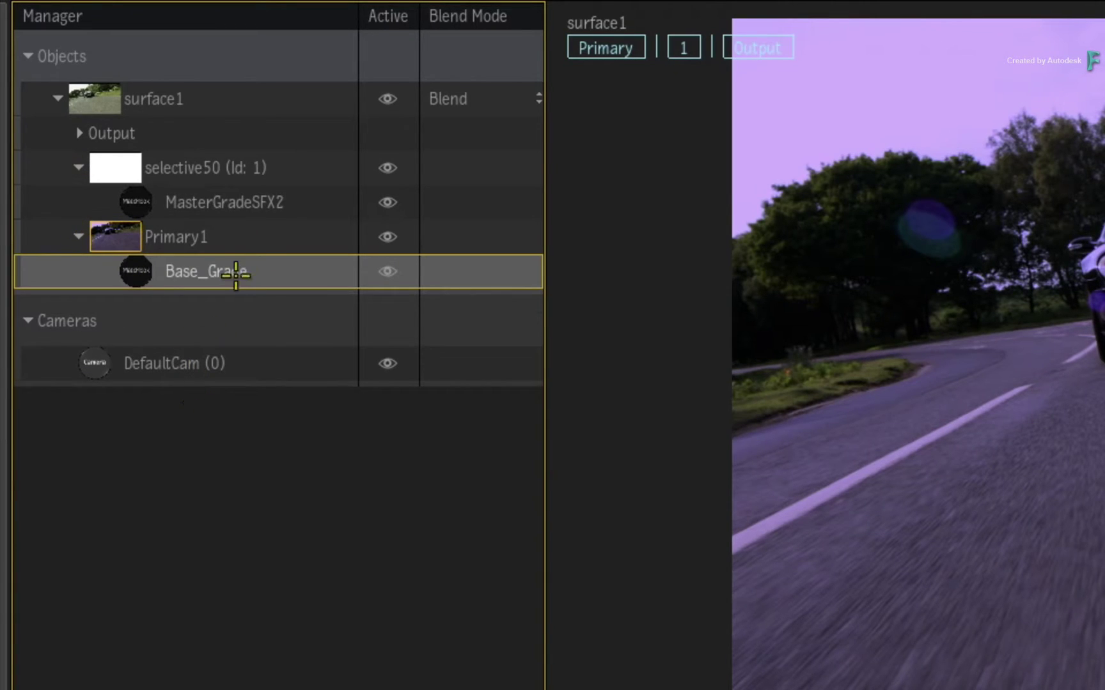
pyautogui.click(255, 236)
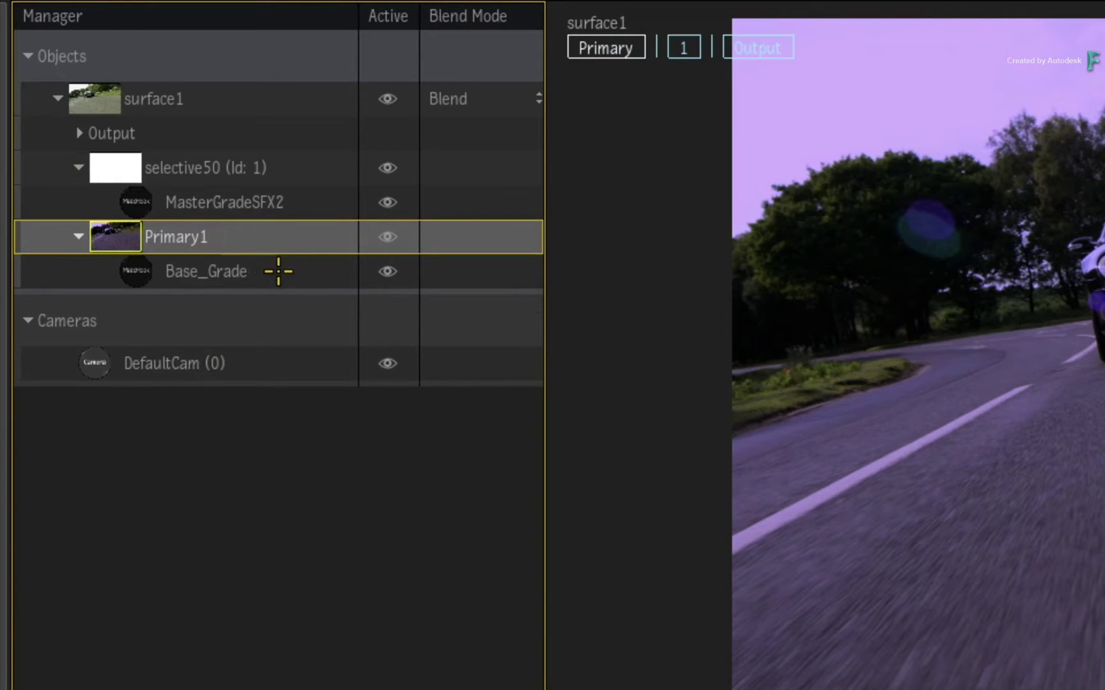
pyautogui.click(270, 272)
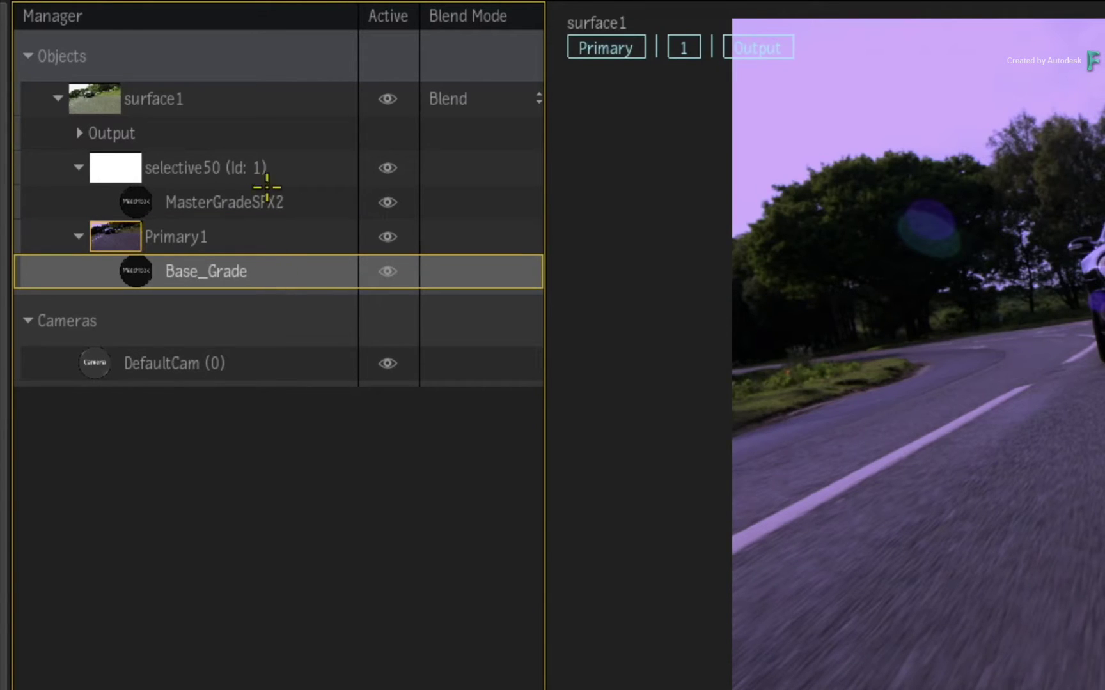
pyautogui.click(294, 169)
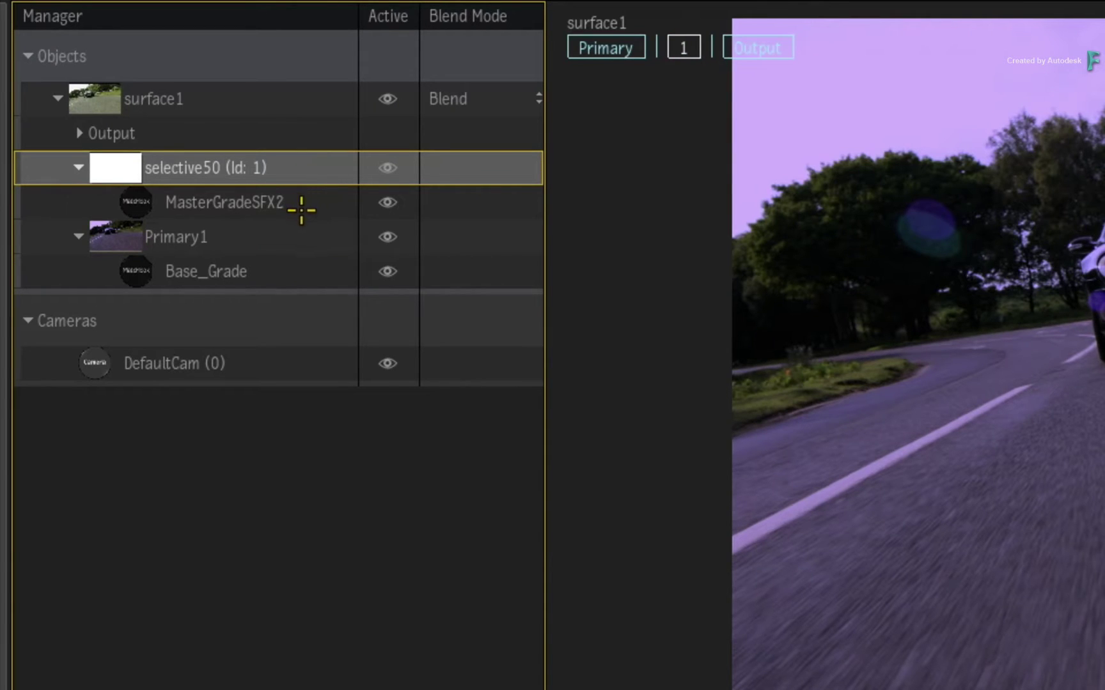
pyautogui.click(78, 237)
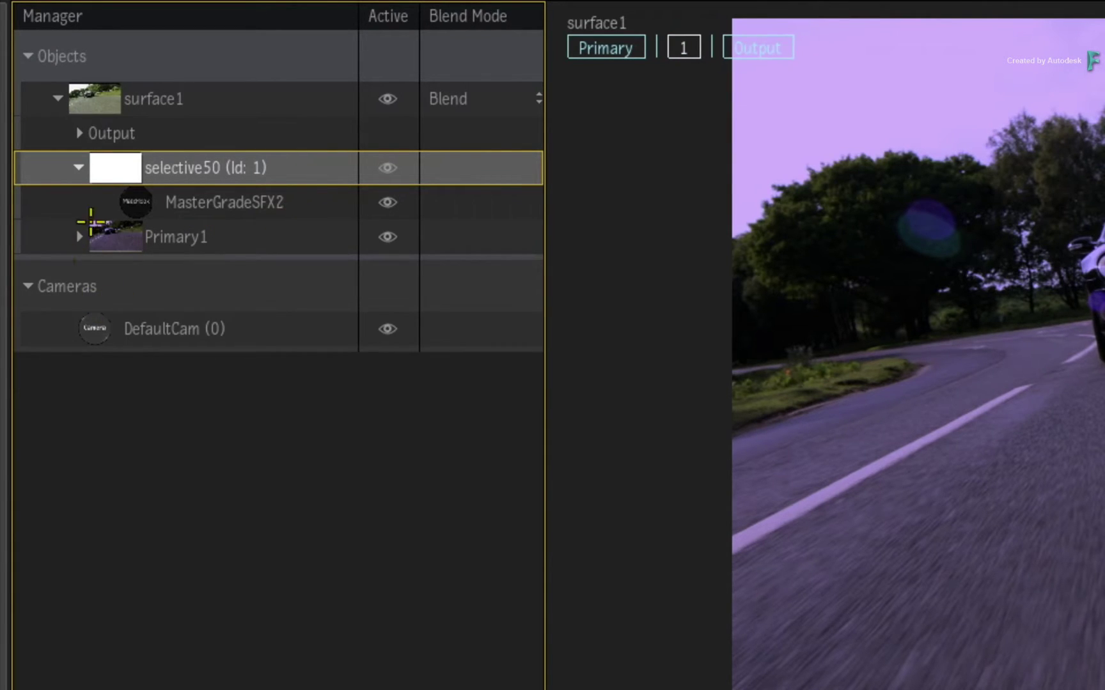
pyautogui.click(78, 167)
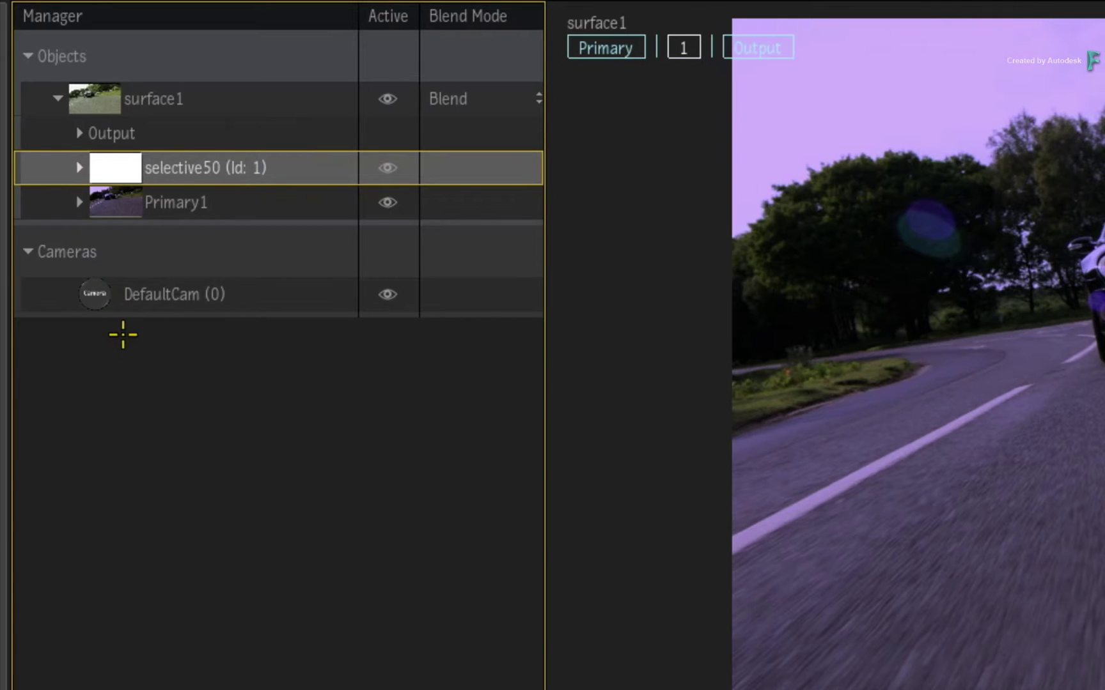
pyautogui.click(77, 168)
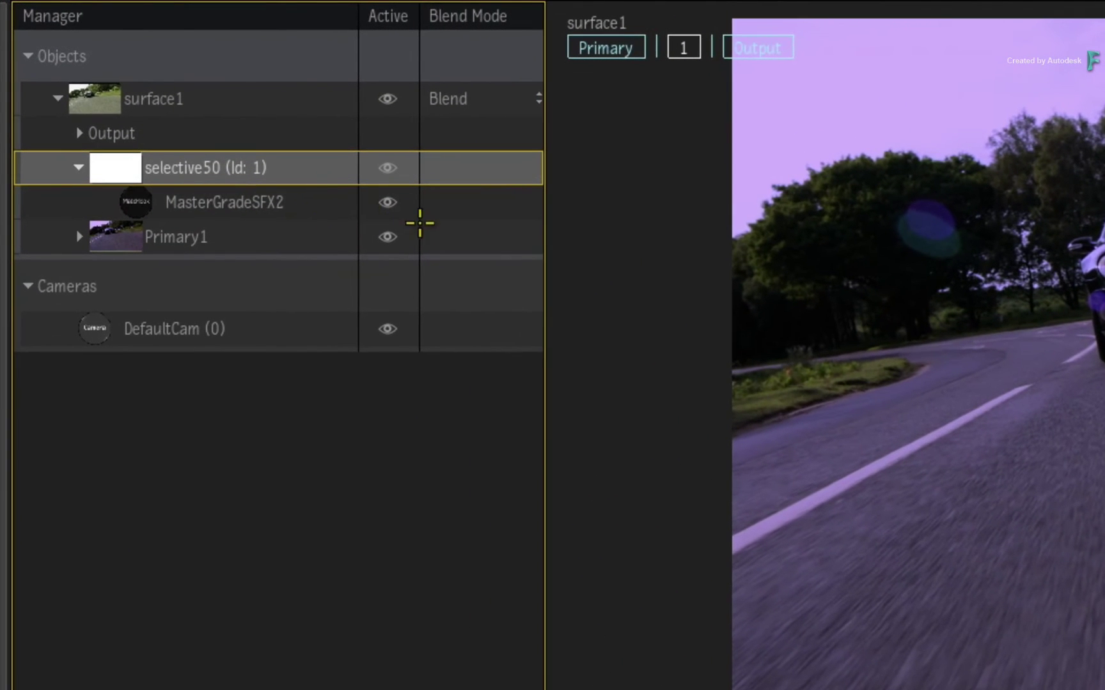
# Add a Free (Centroid Axis) GMask link to selective50, creating gmask1.
pyautogui.rightClick(305, 164)
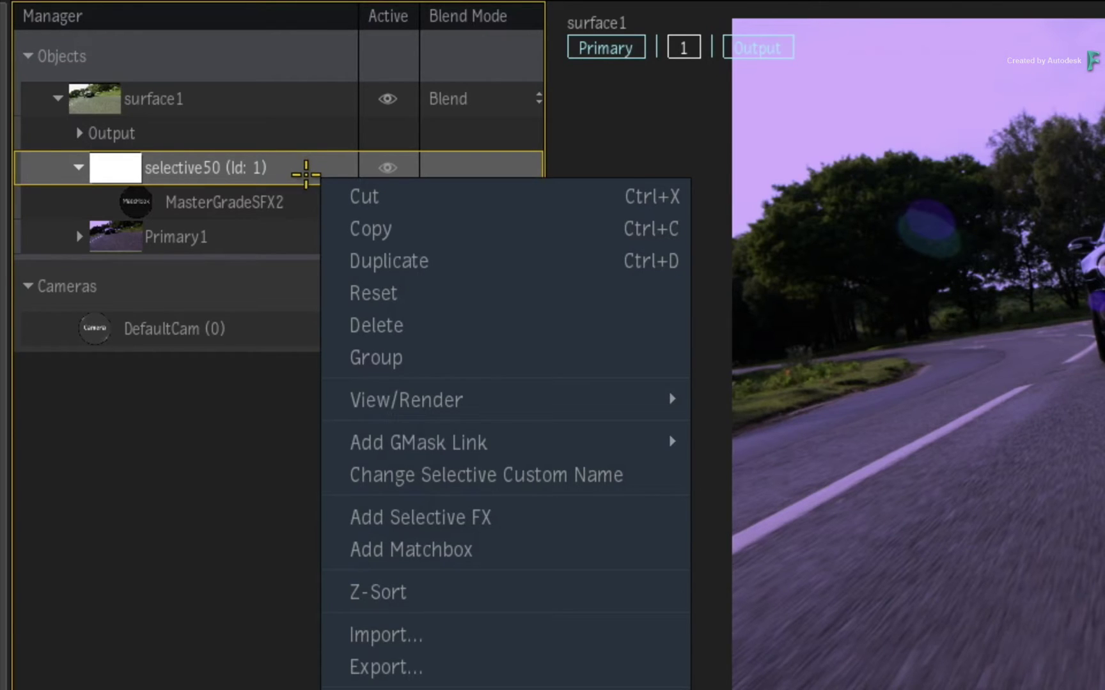
pyautogui.moveTo(647, 451)
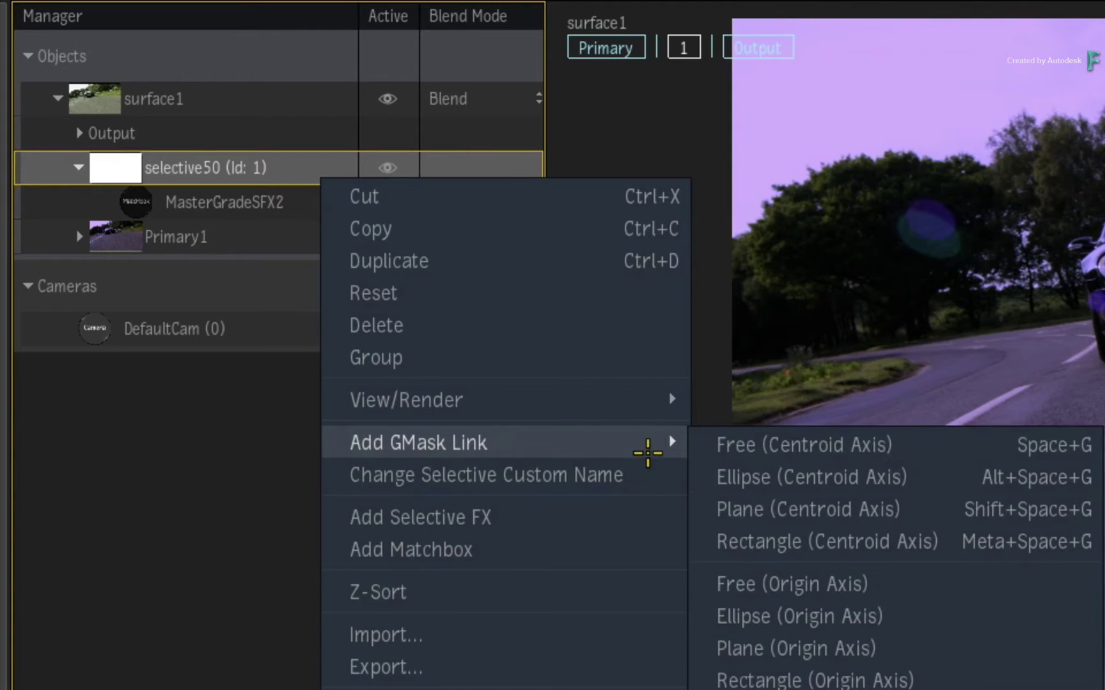
pyautogui.click(968, 447)
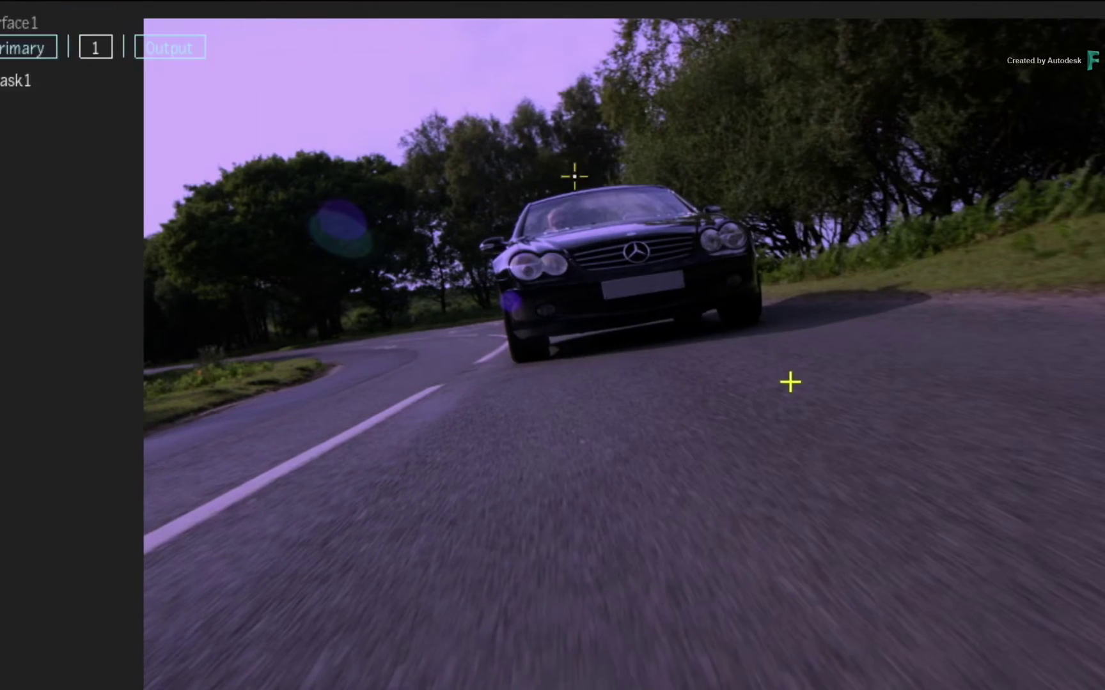
# Draw a closed four-point gmask1 shape around the black car.
pyautogui.moveTo(432, 181); pyautogui.dragTo(509, 170)
pyautogui.moveTo(624, 237); pyautogui.dragTo(644, 300)
pyautogui.moveTo(501, 349); pyautogui.dragTo(440, 362)
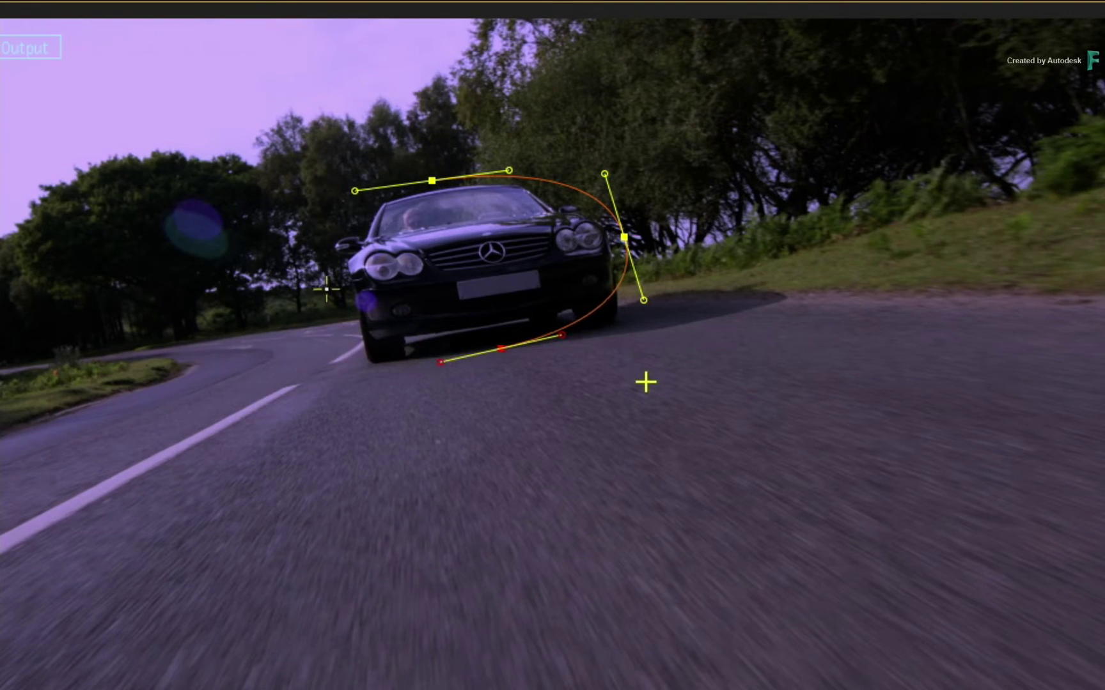
pyautogui.moveTo(324, 292); pyautogui.dragTo(312, 229)
pyautogui.click(431, 182)
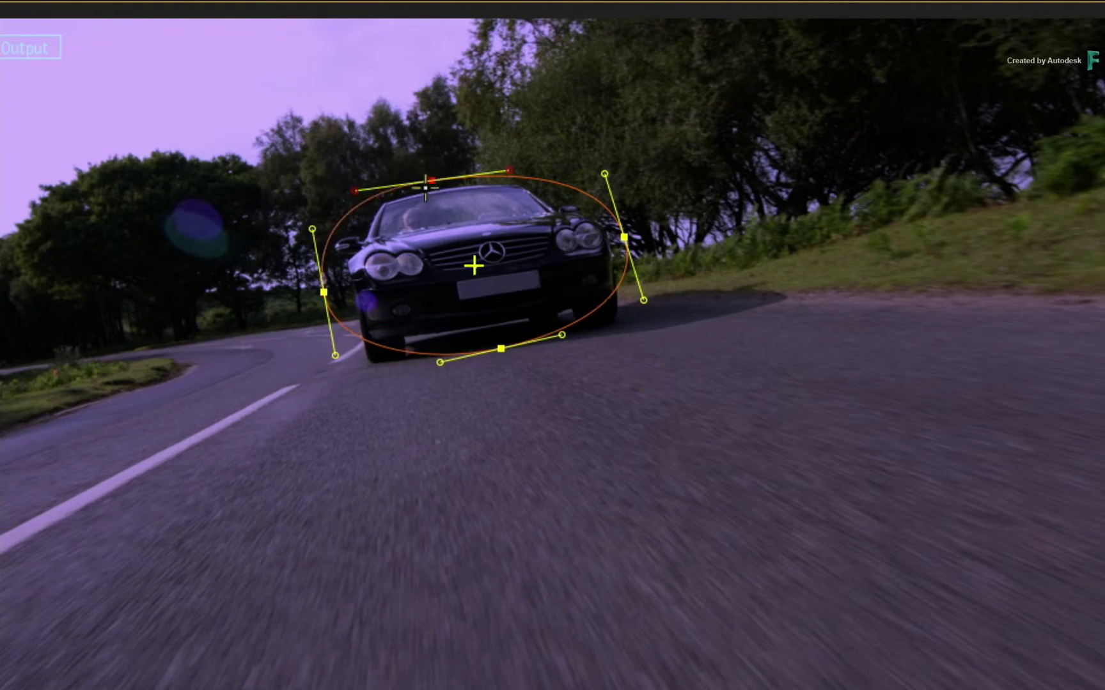
pyautogui.moveTo(431, 182); pyautogui.dragTo(447, 182)
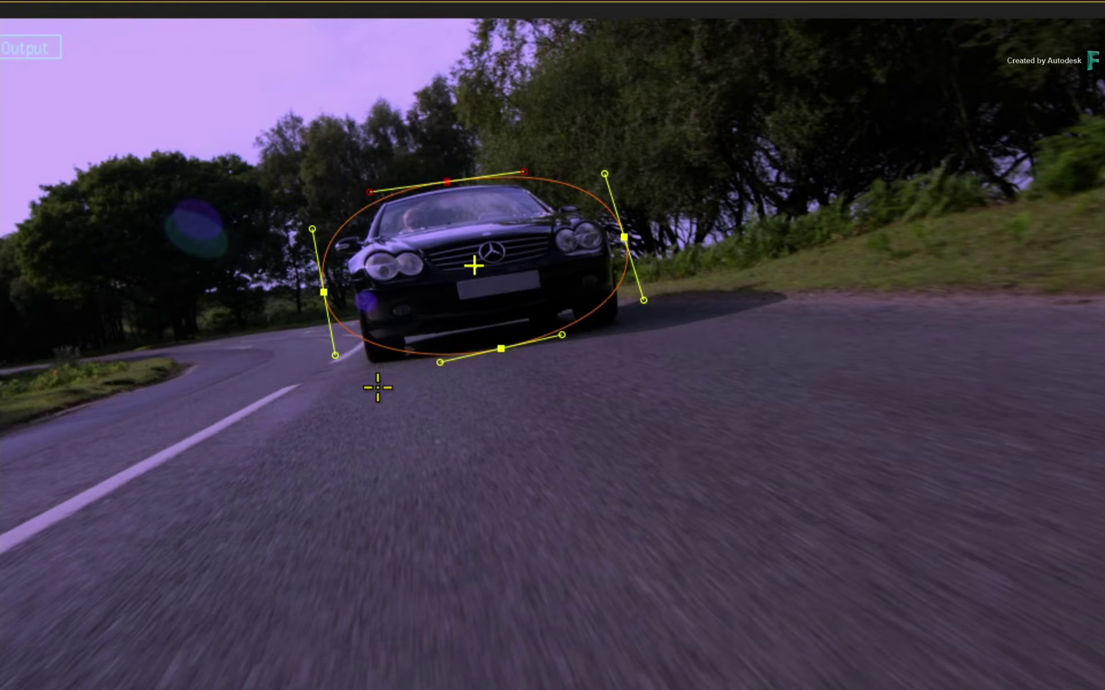
# Give the car mask a wide soft falloff and refine its top, left and right points.
pyautogui.rightClick(382, 342)
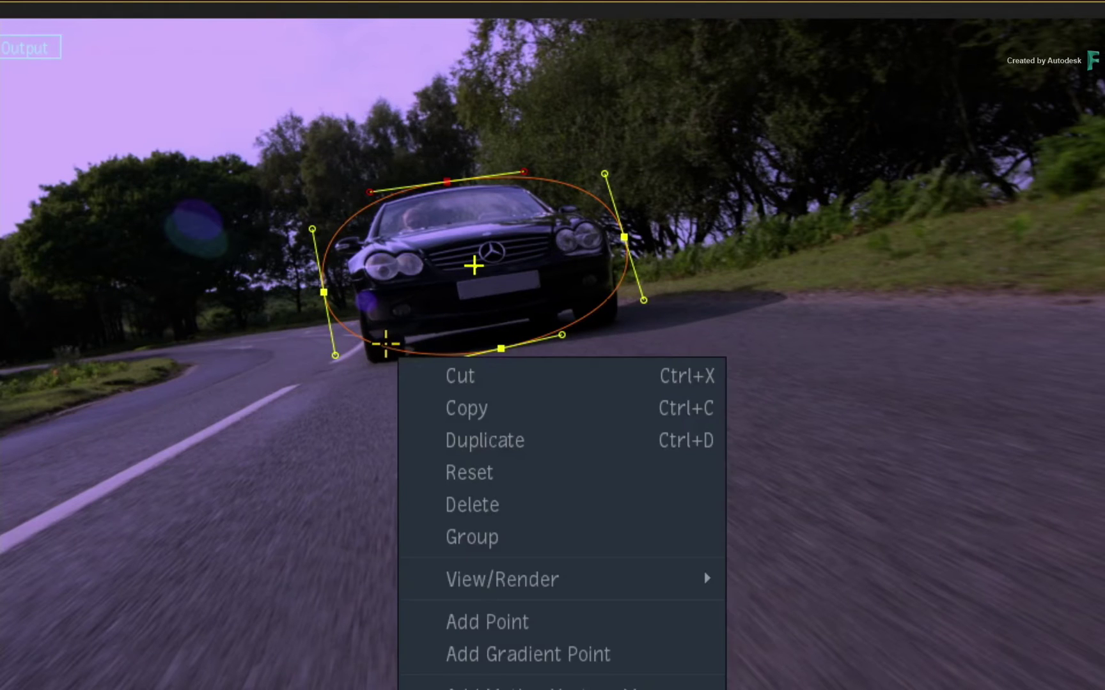
pyautogui.click(539, 652)
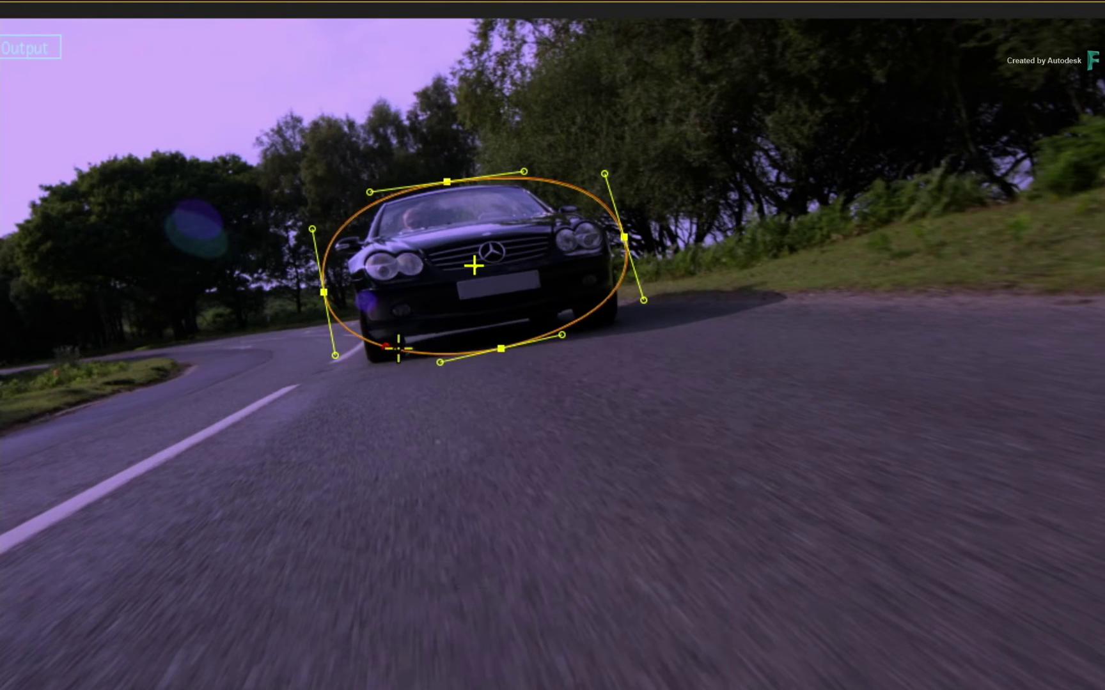
pyautogui.moveTo(389, 347); pyautogui.dragTo(317, 430)
pyautogui.moveTo(446, 182); pyautogui.dragTo(455, 191)
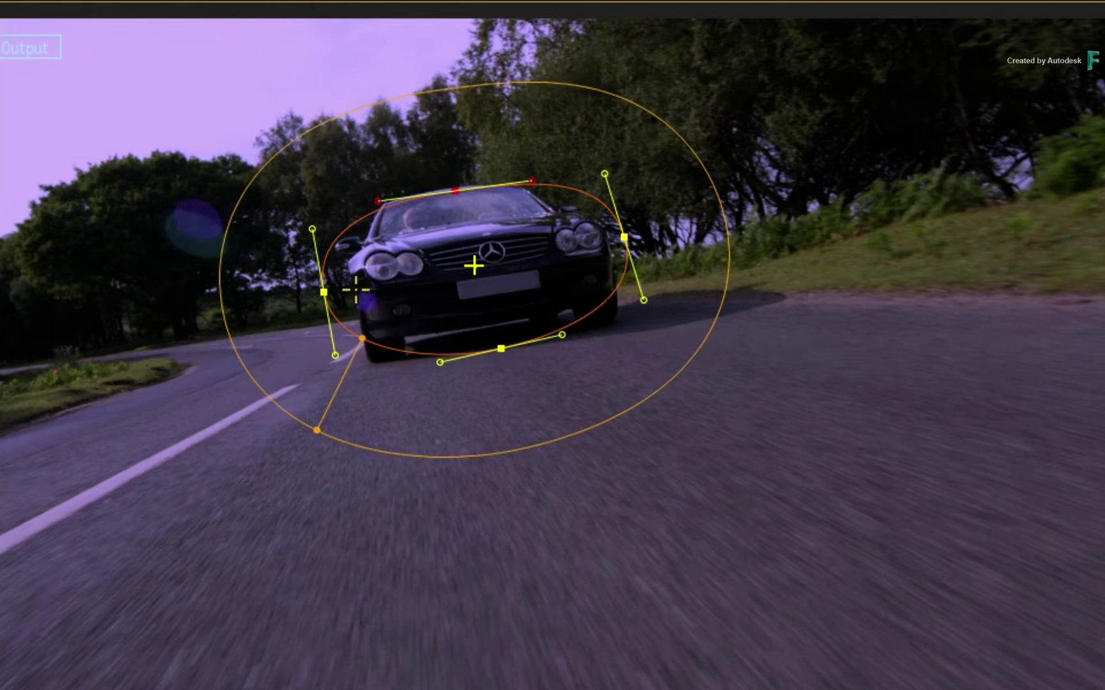
pyautogui.moveTo(326, 292); pyautogui.dragTo(349, 289)
pyautogui.moveTo(624, 238); pyautogui.dragTo(614, 245)
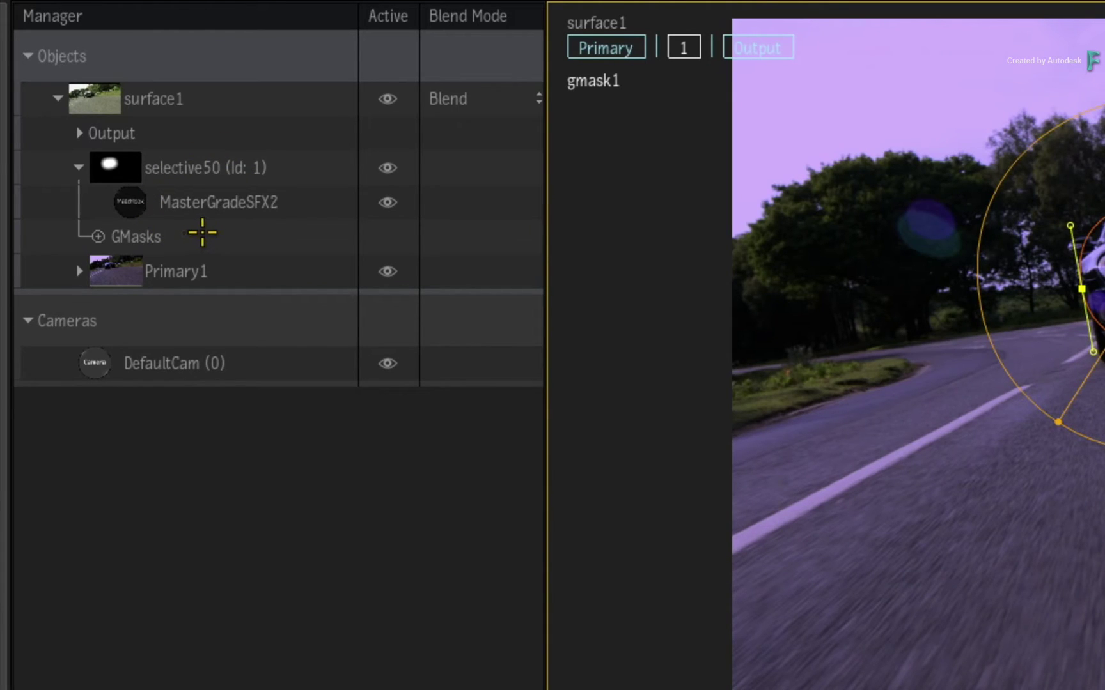
# Raise selective50's gamma to 1.425 and push its colour balance upward to brighten the car.
pyautogui.click(98, 236)
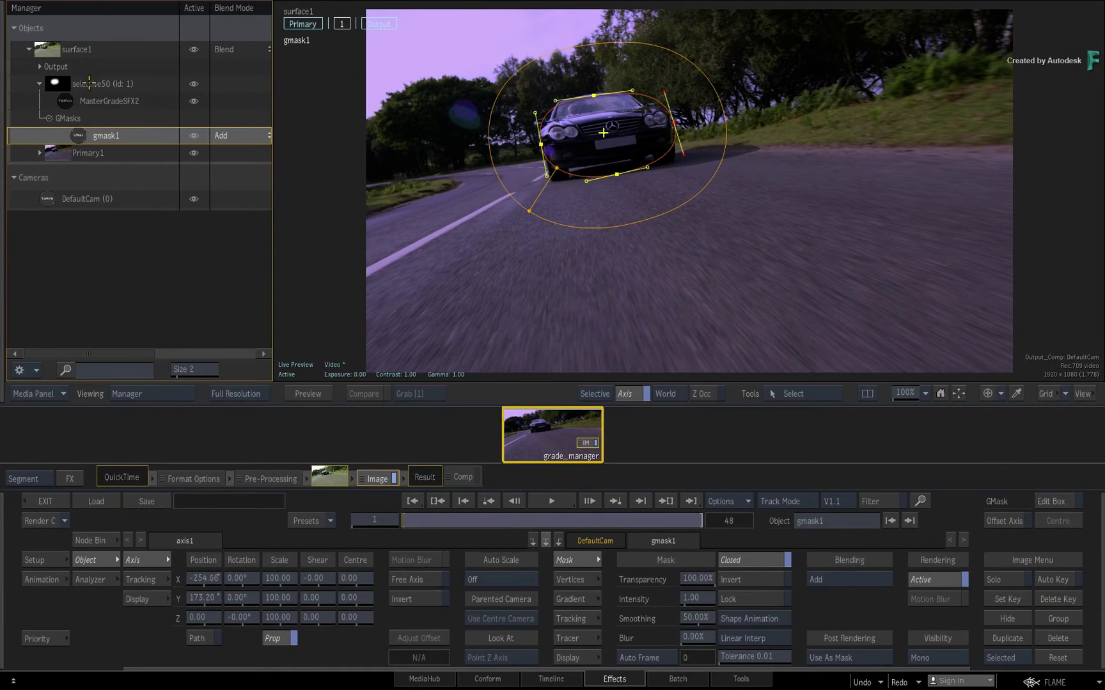
pyautogui.click(89, 83)
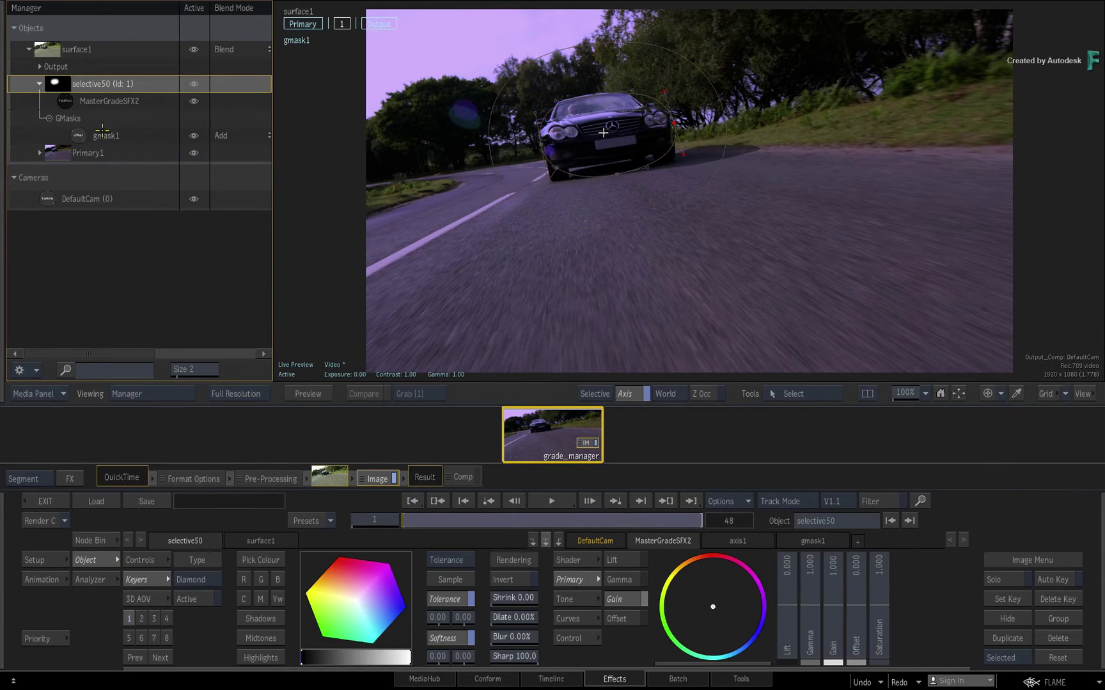
pyautogui.moveTo(810, 618); pyautogui.dragTo(883, 607)
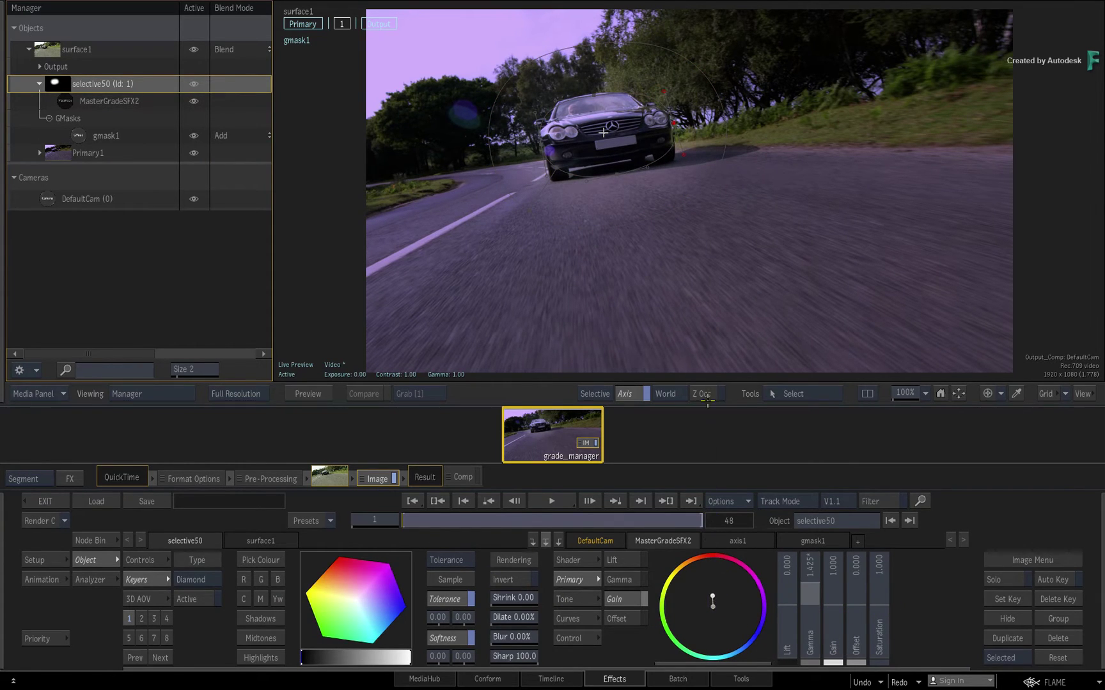
pyautogui.moveTo(728, 556); pyautogui.dragTo(729, 501)
# Check gmask1's settings, then collapse selective50's masks list and contents.
pyautogui.click(105, 135)
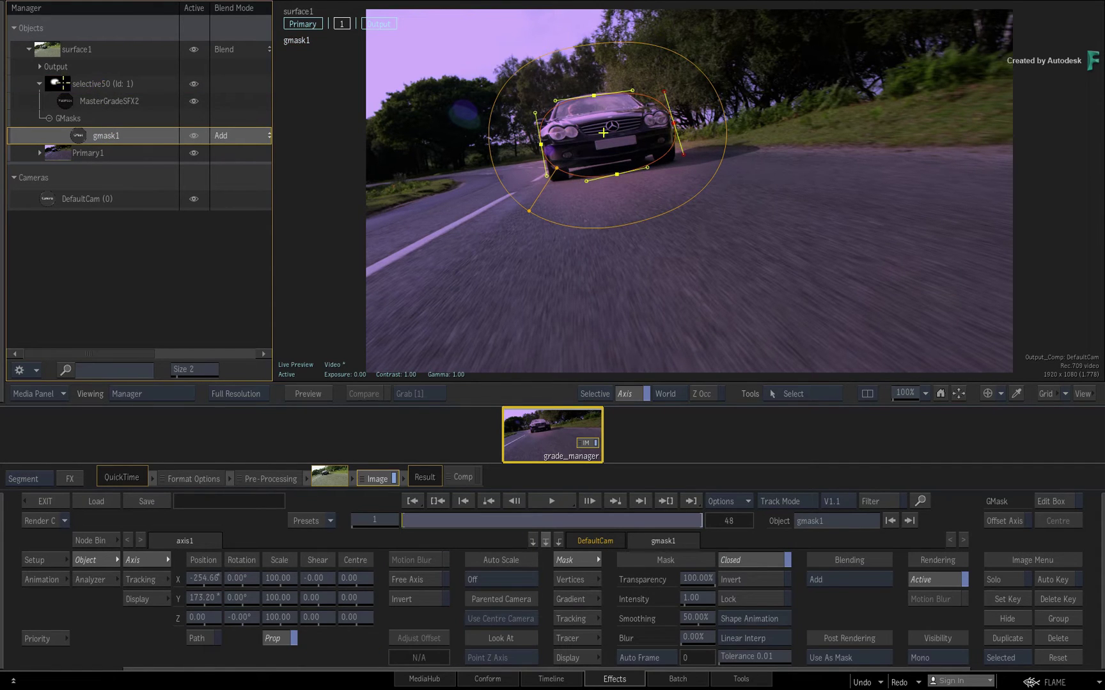
pyautogui.click(55, 83)
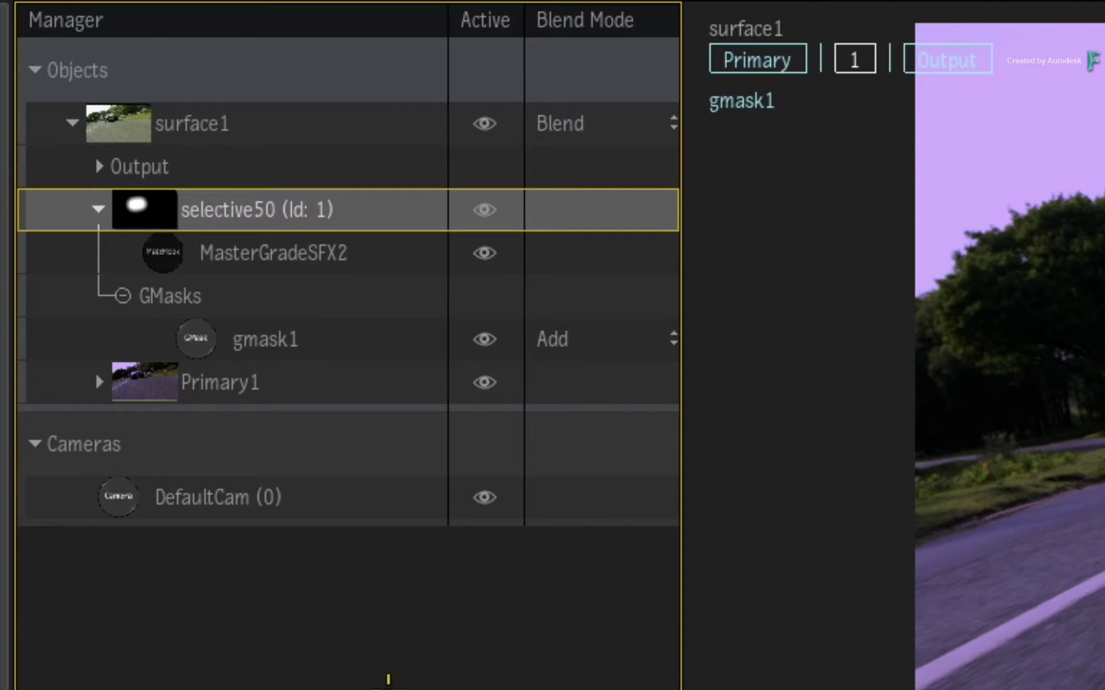
pyautogui.click(122, 295)
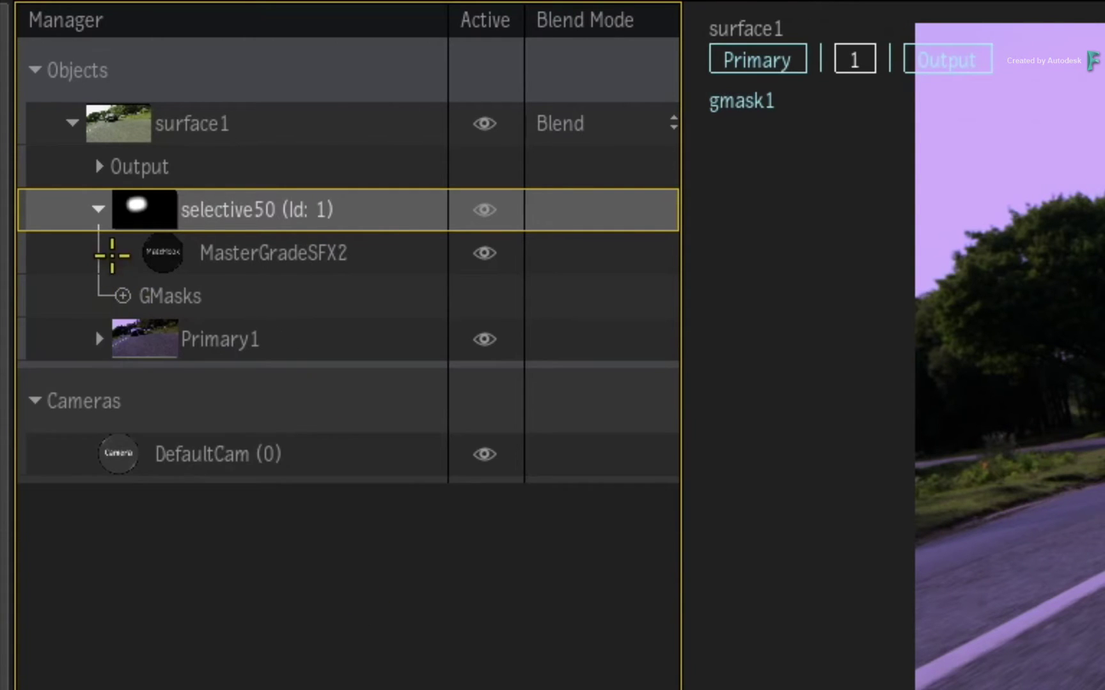
pyautogui.click(99, 209)
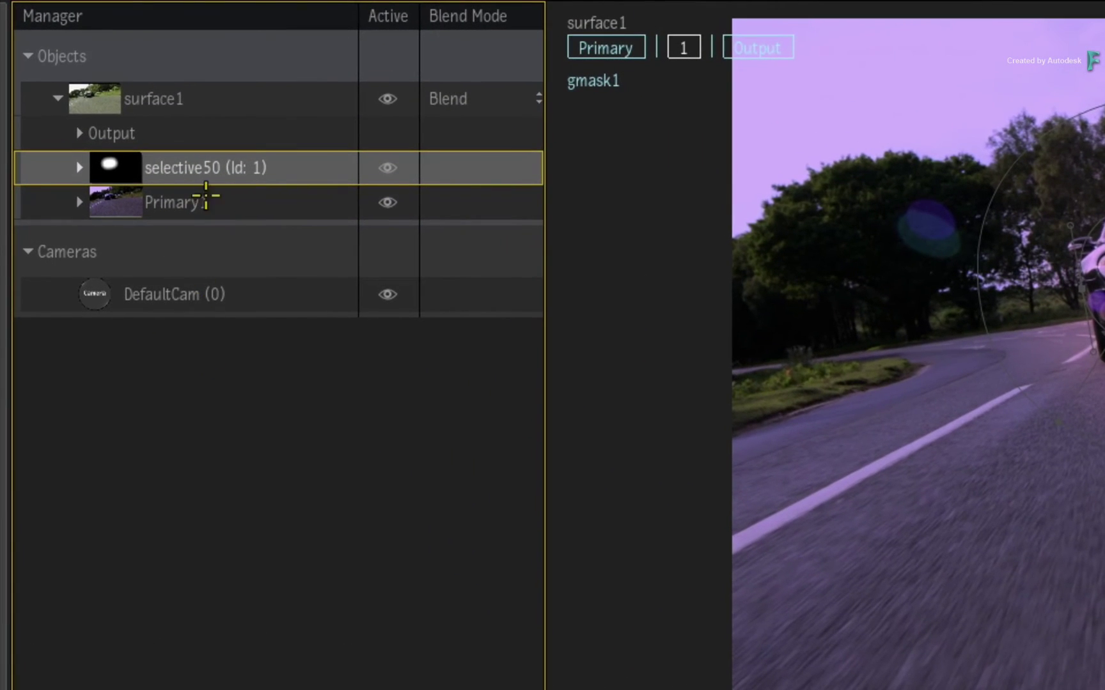
# Add a selective MasterGrade, selective51, to surface1 and raise its Lift to brighten the blacks.
pyautogui.rightClick(216, 94)
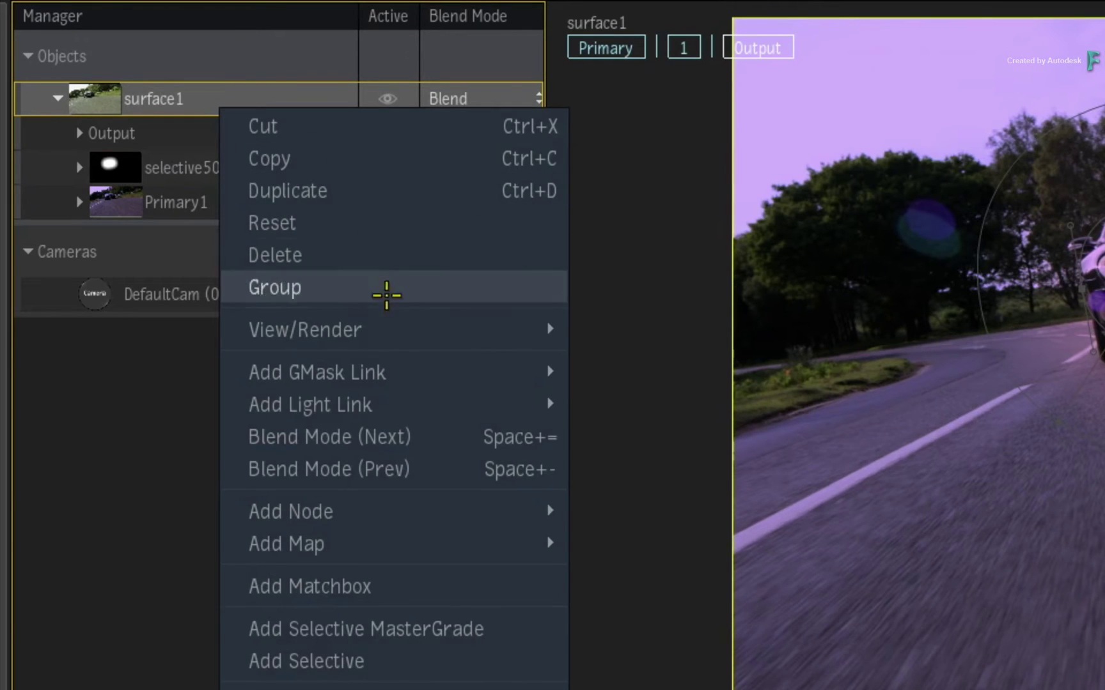
pyautogui.click(481, 627)
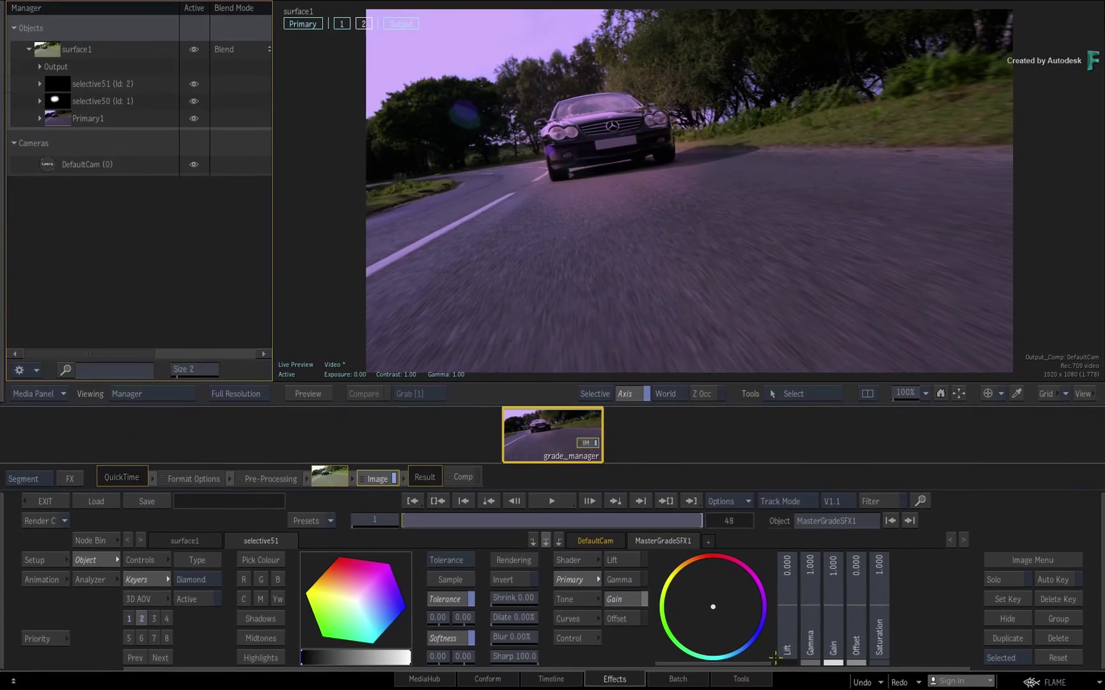
pyautogui.moveTo(775, 658); pyautogui.dragTo(848, 617)
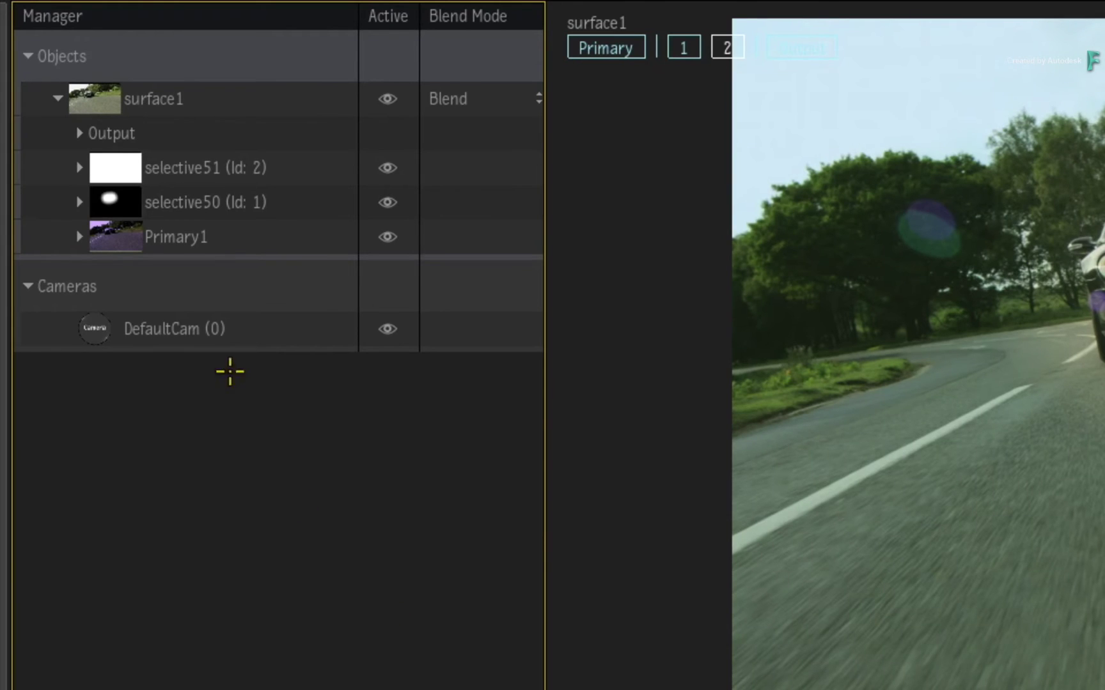
# Add a Plane (Centroid Axis) GMask to selective51 and rotate it diagonally across the frame.
pyautogui.rightClick(126, 165)
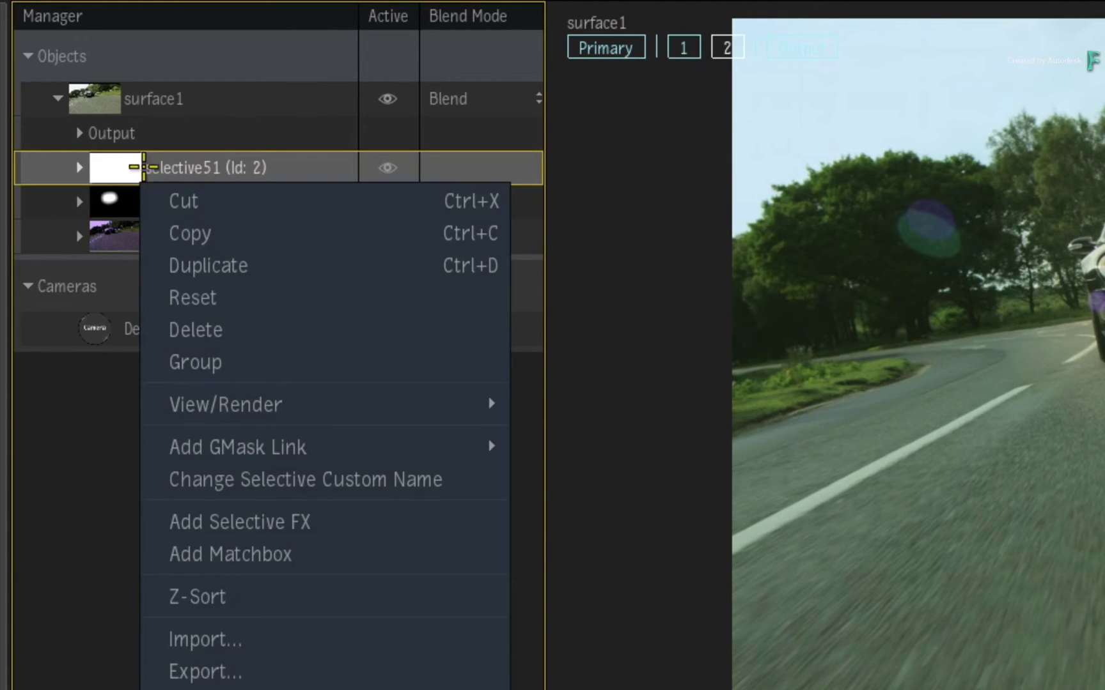
pyautogui.moveTo(308, 446)
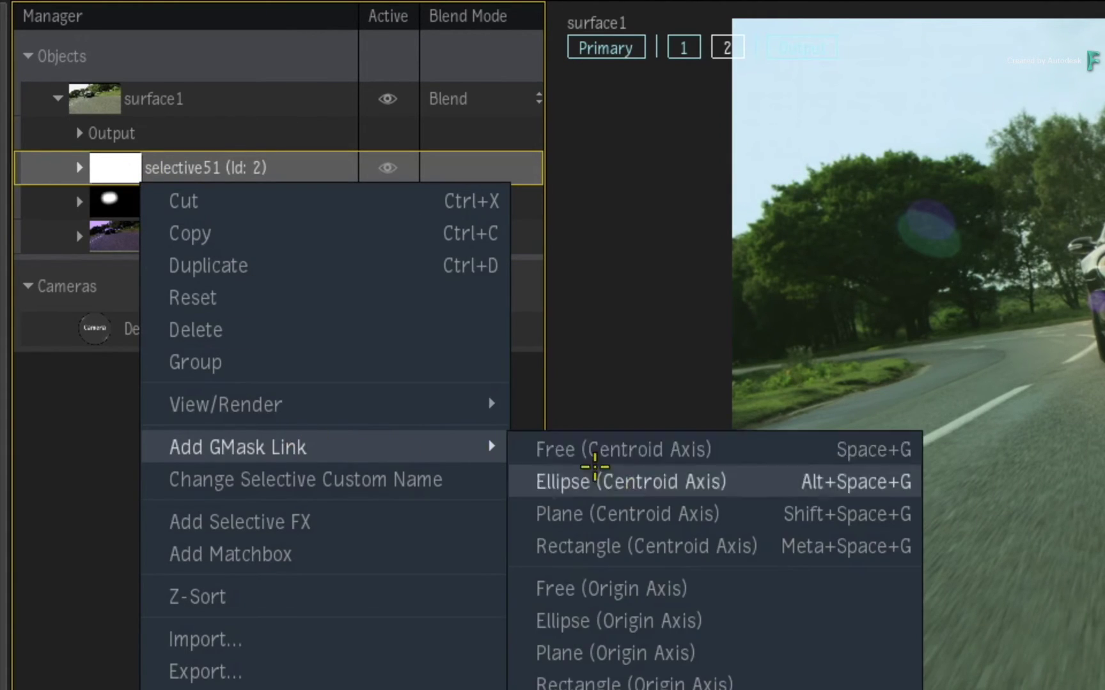
pyautogui.click(647, 513)
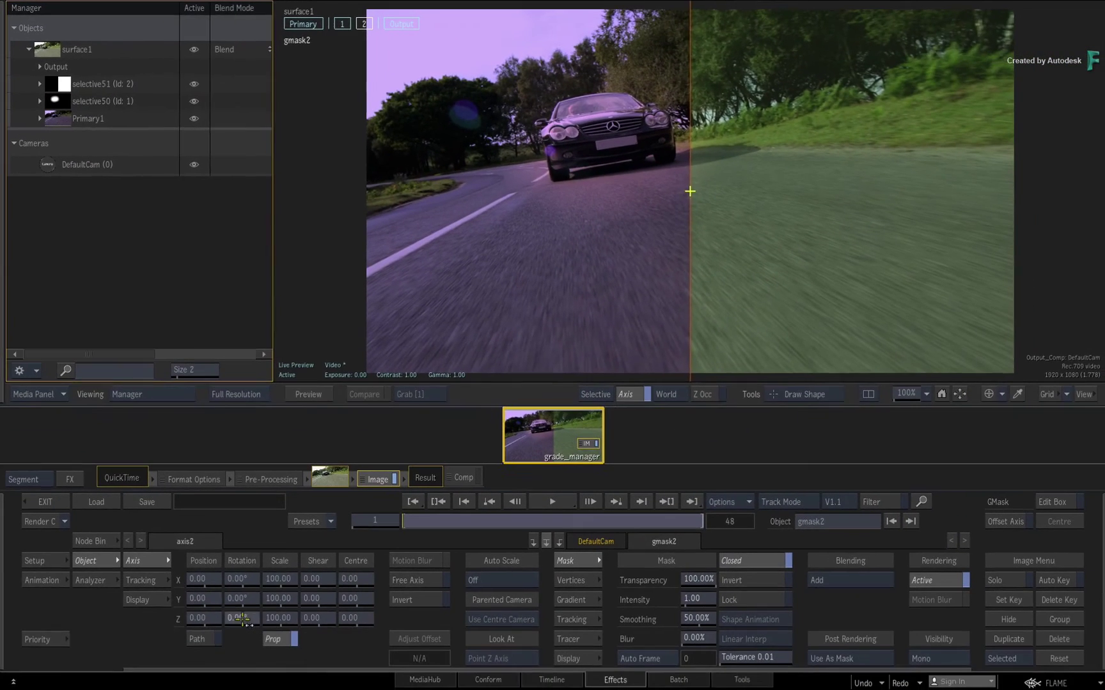
pyautogui.moveTo(240, 619); pyautogui.dragTo(277, 571)
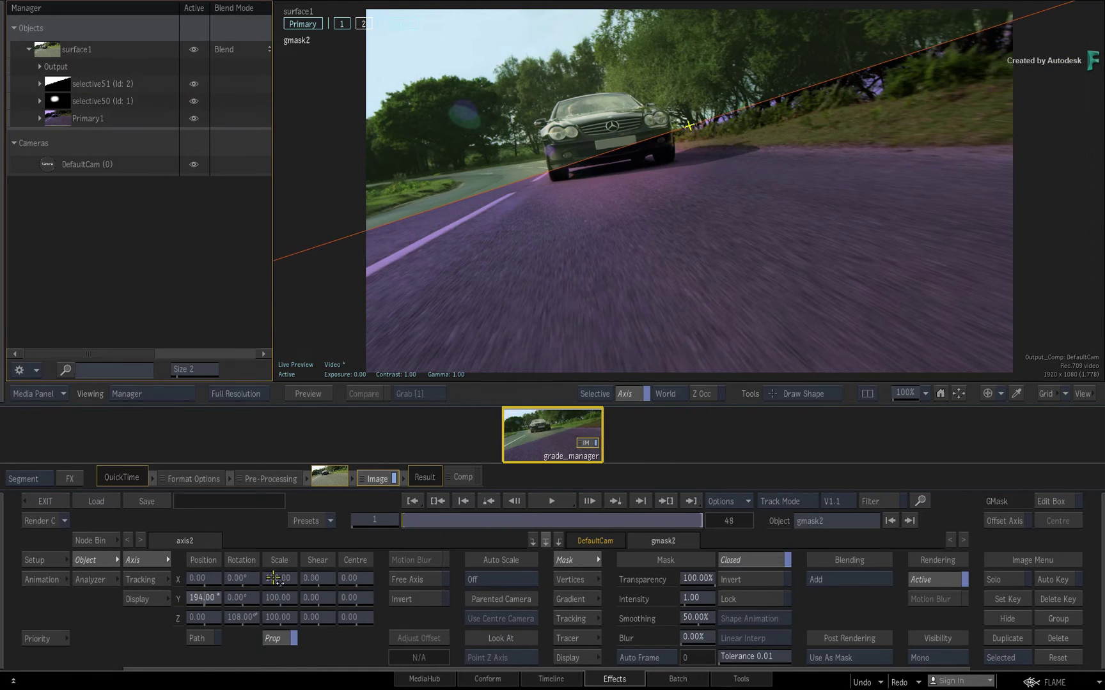
# Add a breakout point to the plane mask and widen its soft gradient edge.
pyautogui.rightClick(522, 179)
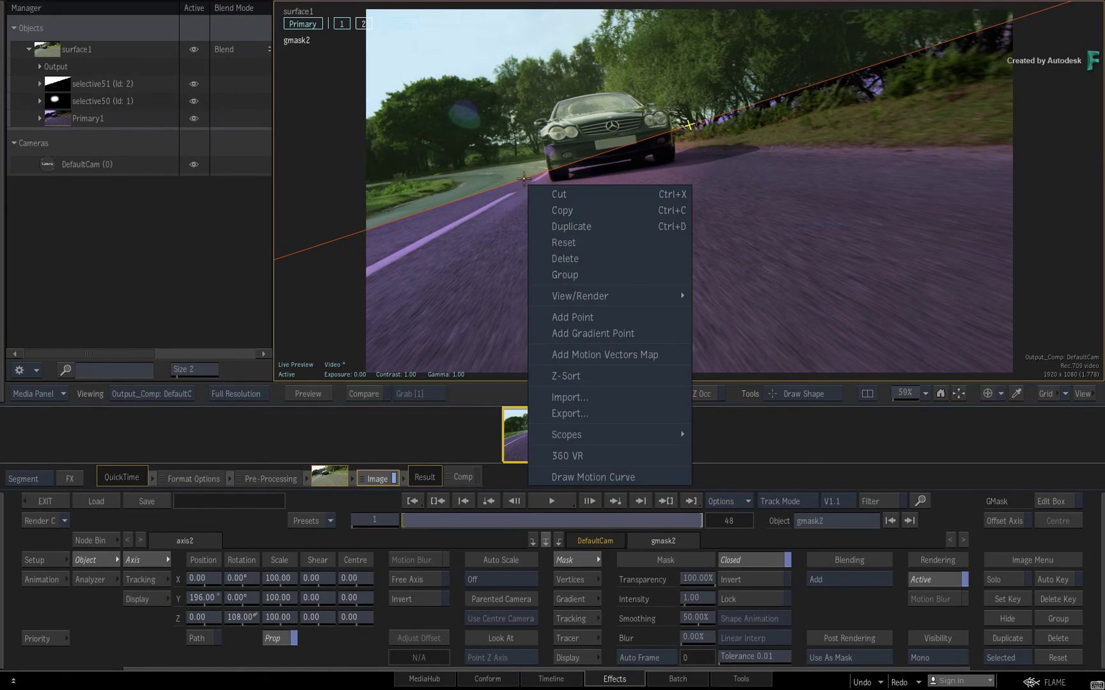
pyautogui.click(562, 331)
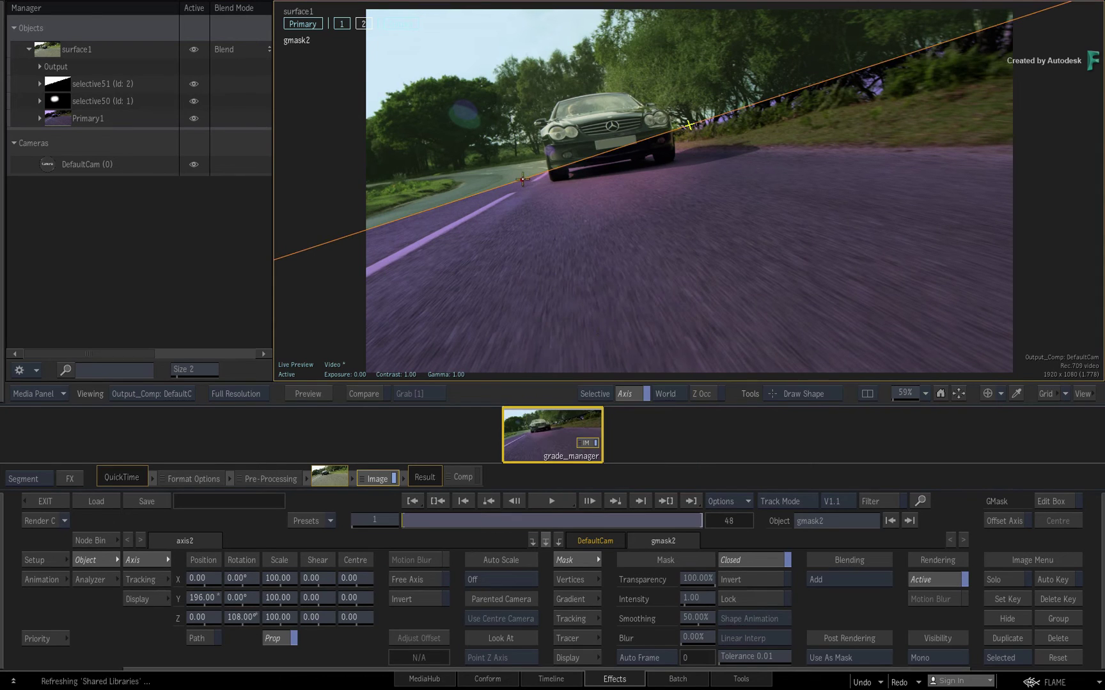
pyautogui.click(488, 112)
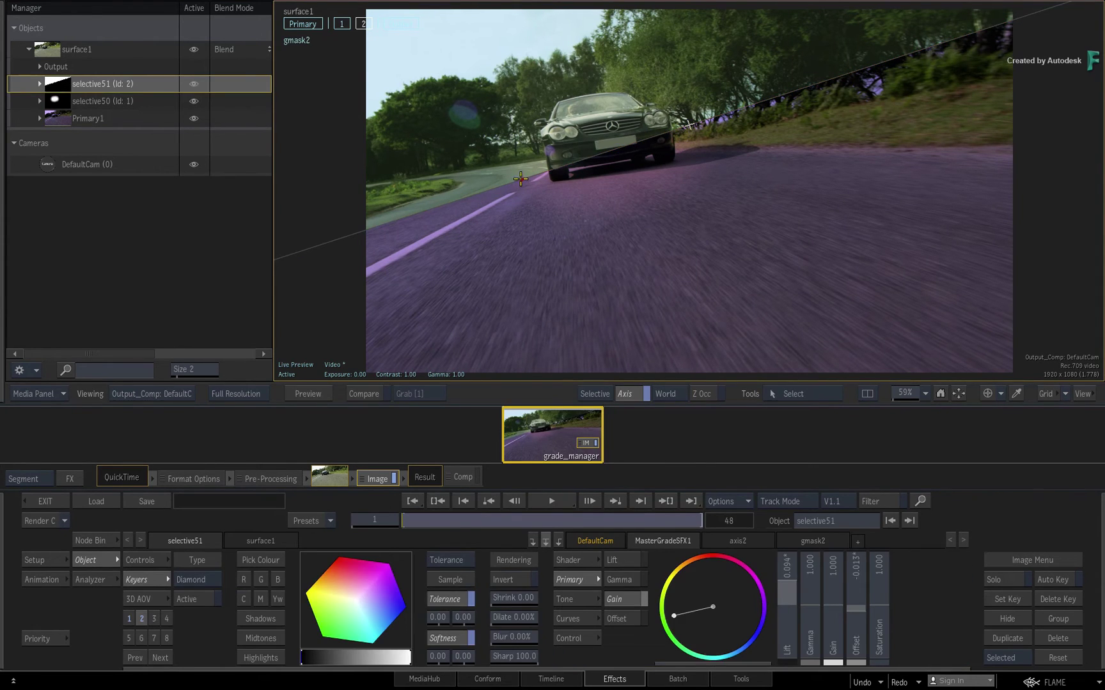
pyautogui.moveTo(521, 180); pyautogui.dragTo(493, 100)
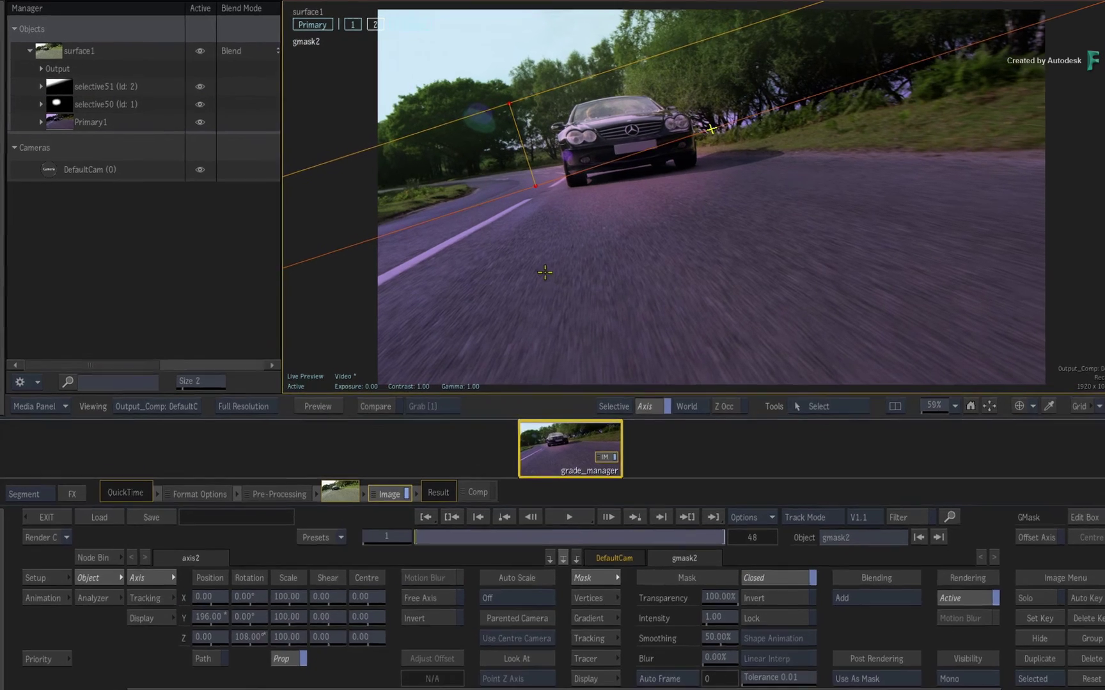
pyautogui.click(41, 89)
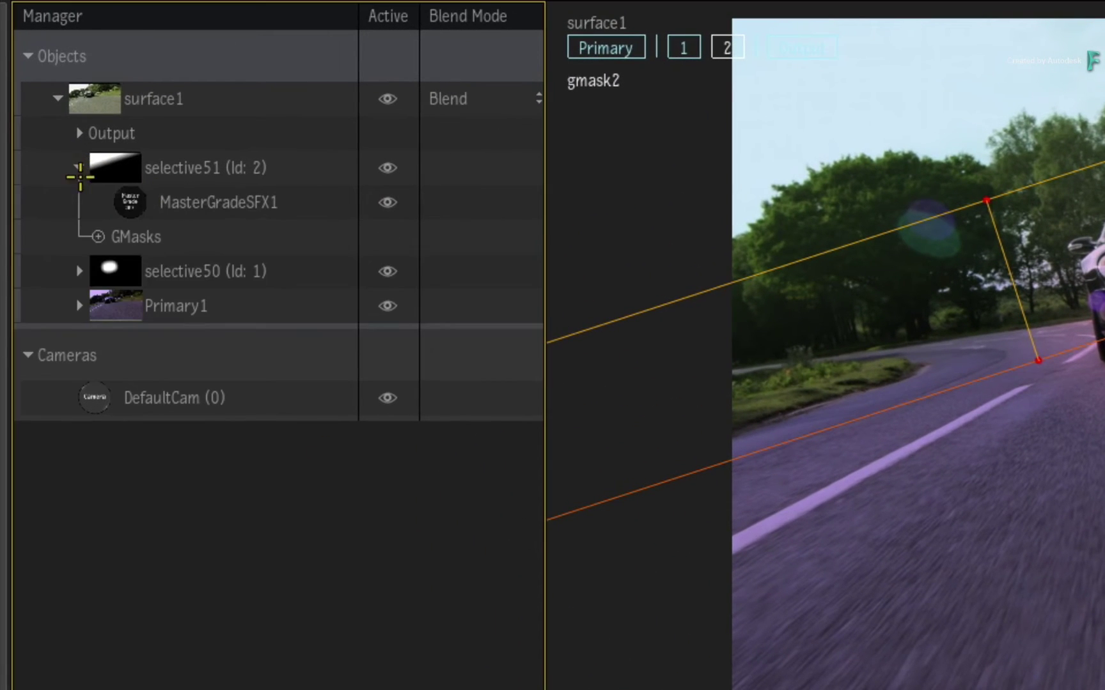
# Draw a closed free-shape GMask, gmask3, across the treetops along the top of frame.
pyautogui.click(97, 236)
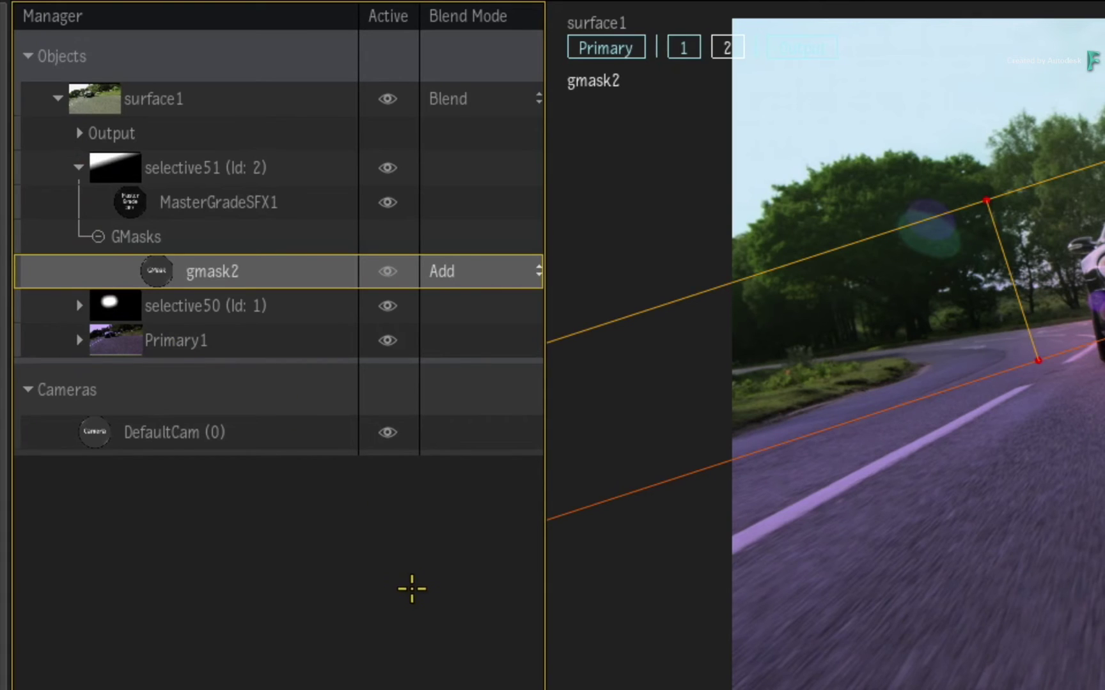
pyautogui.rightClick(230, 158)
pyautogui.moveTo(441, 437)
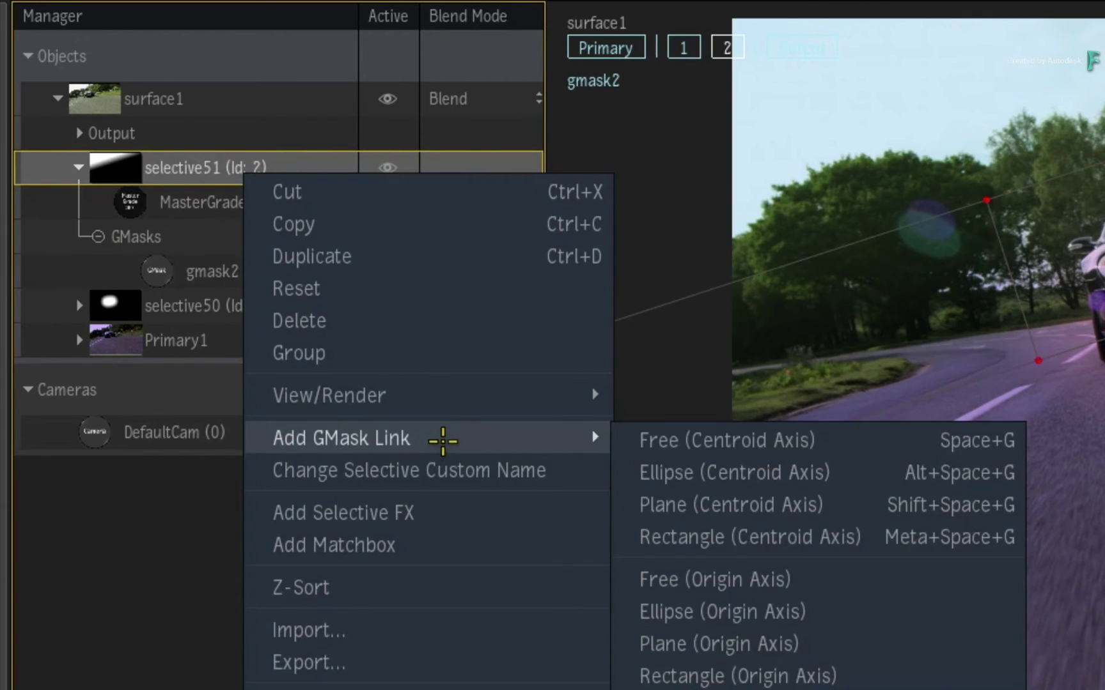
pyautogui.click(702, 451)
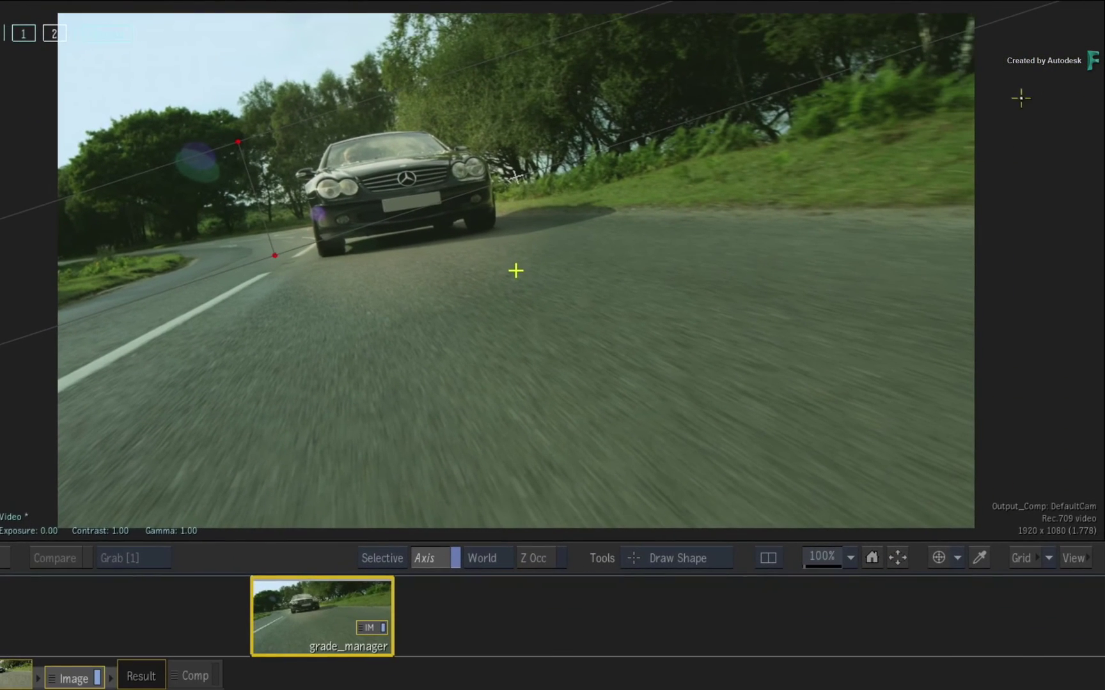
pyautogui.click(333, 9)
pyautogui.click(994, 7)
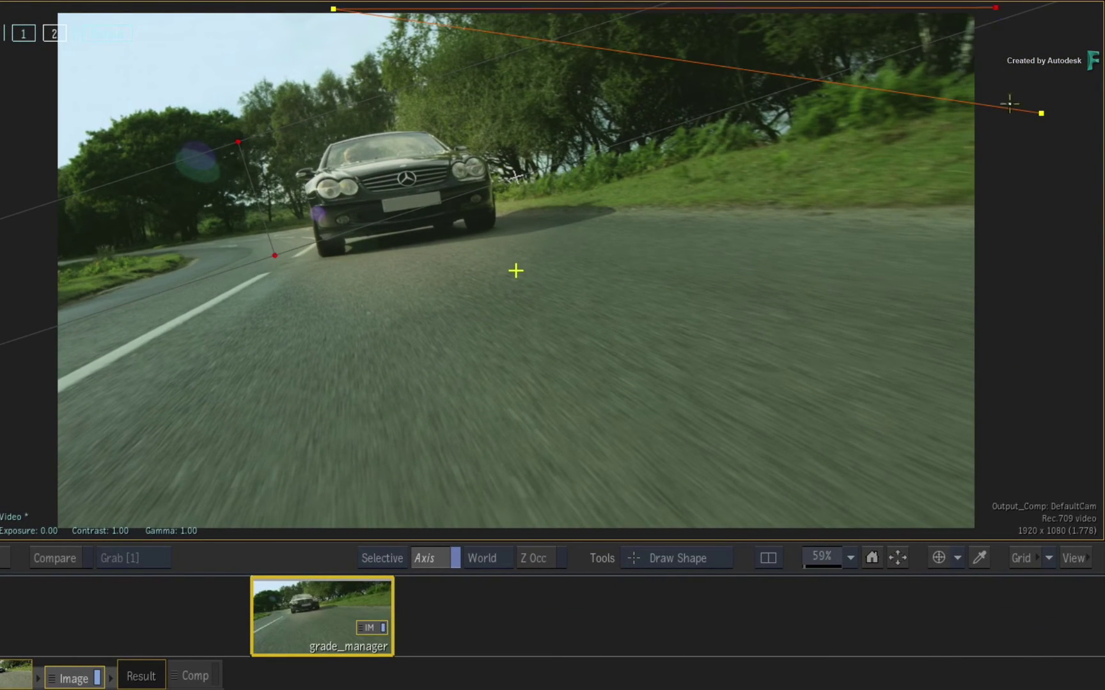
pyautogui.click(1042, 113)
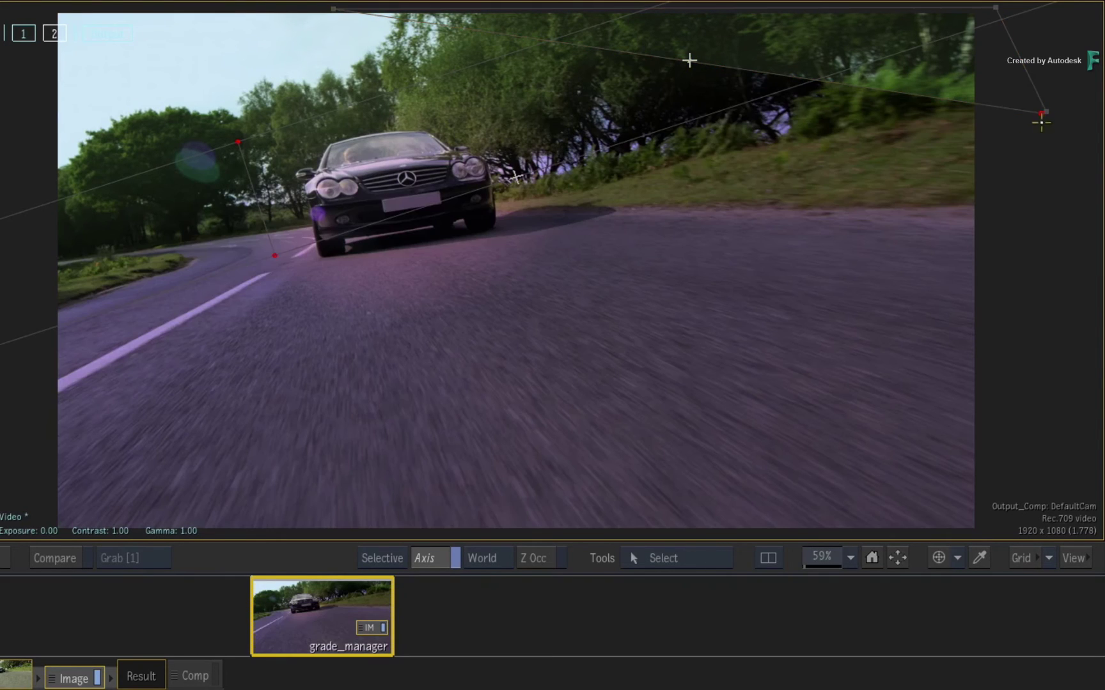
pyautogui.click(1040, 114)
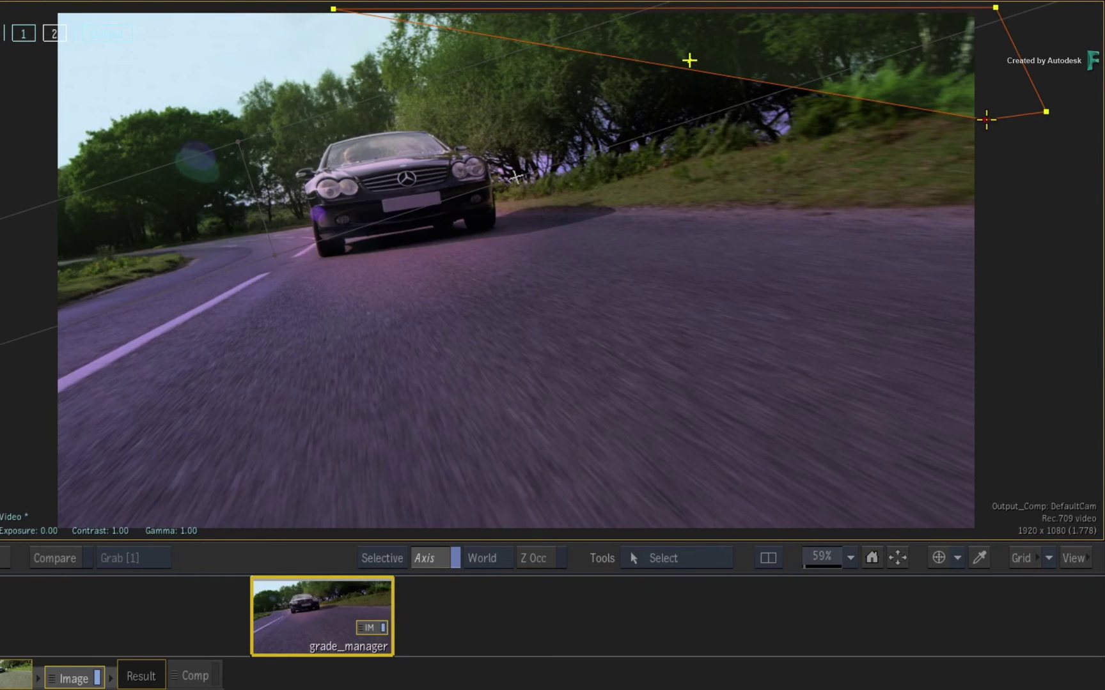
# Add a gradient point to gmask3 and pull its soft edge down toward the road.
pyautogui.rightClick(870, 101)
pyautogui.click(949, 316)
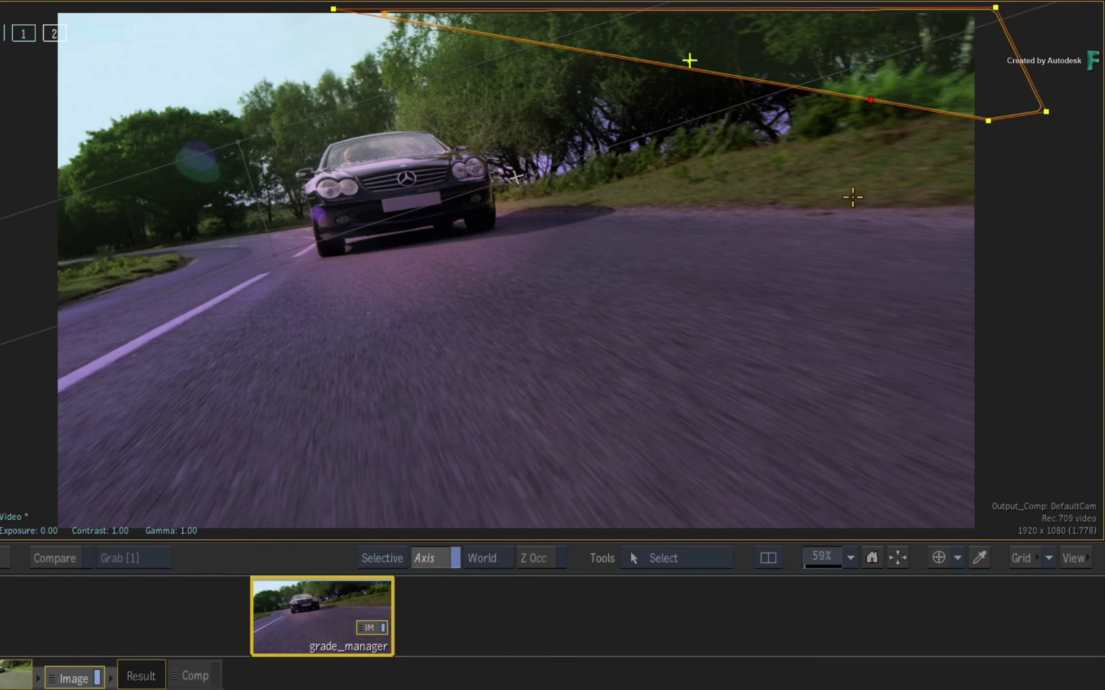
pyautogui.moveTo(876, 112); pyautogui.dragTo(748, 205)
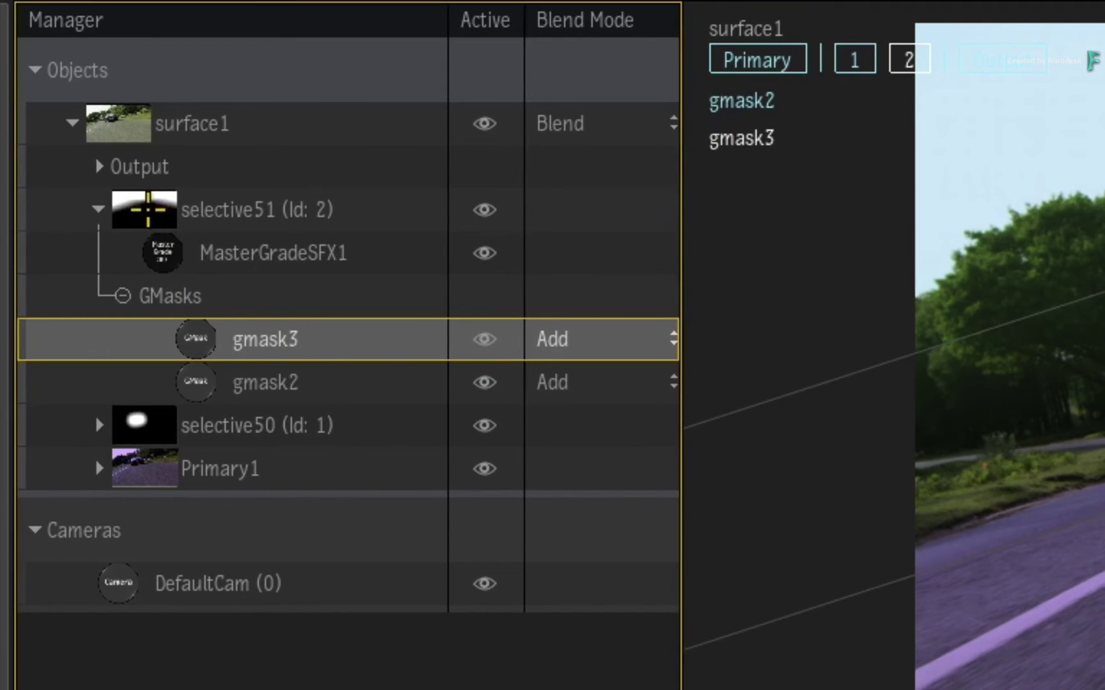
pyautogui.click(147, 209)
pyautogui.click(149, 438)
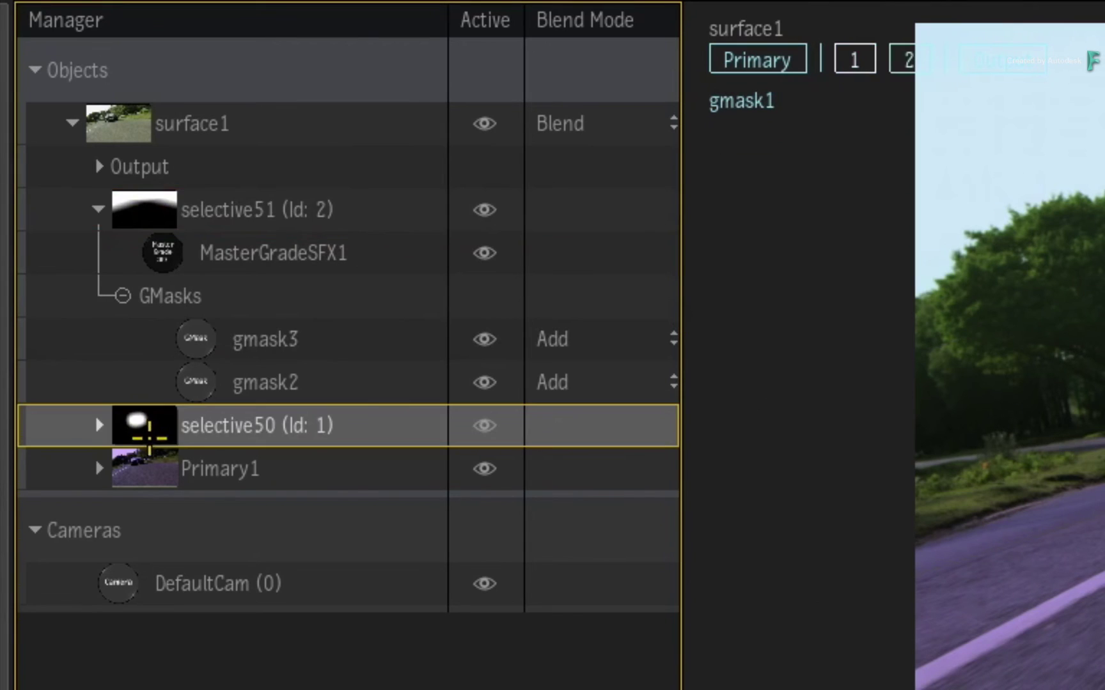
pyautogui.click(144, 475)
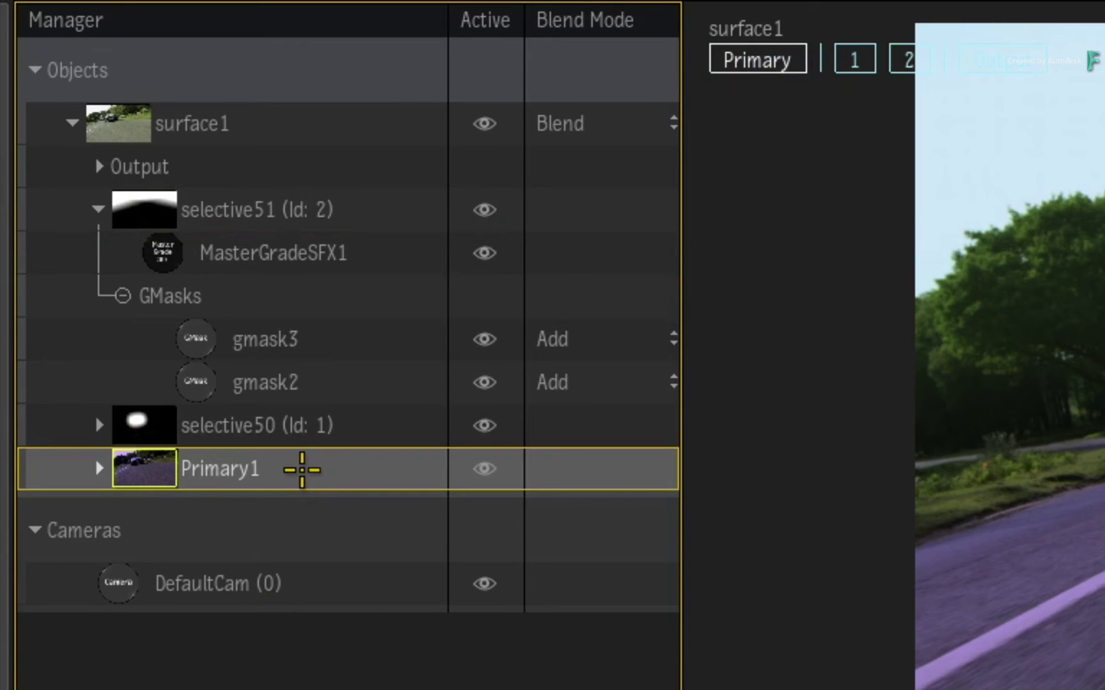
pyautogui.click(138, 423)
pyautogui.click(139, 214)
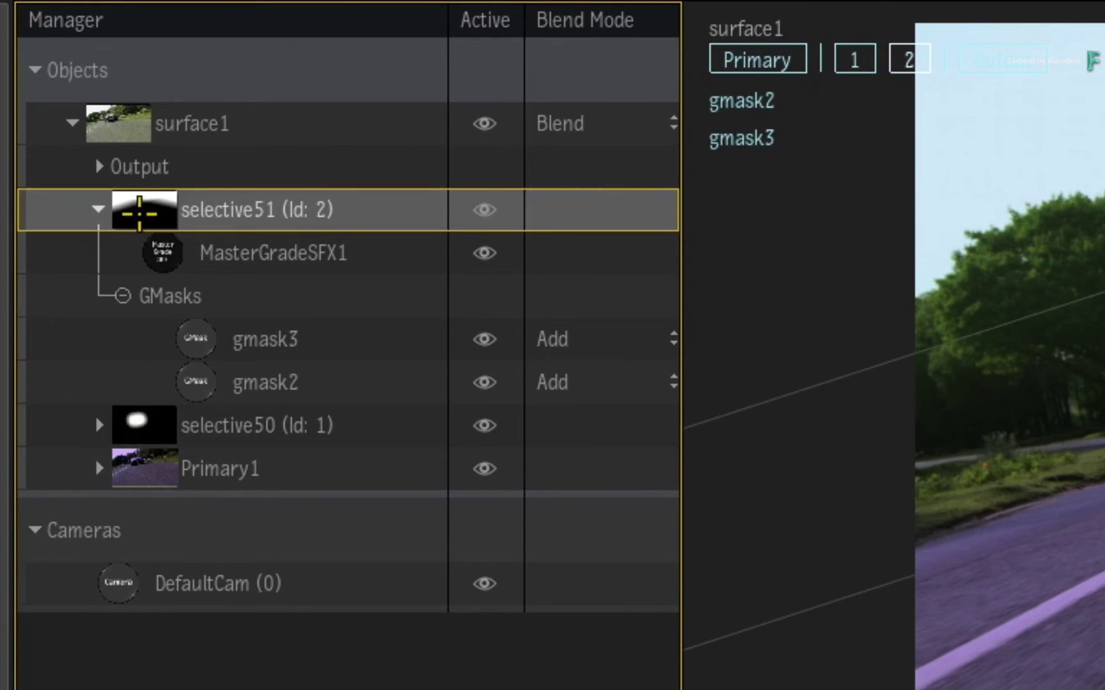
pyautogui.click(99, 425)
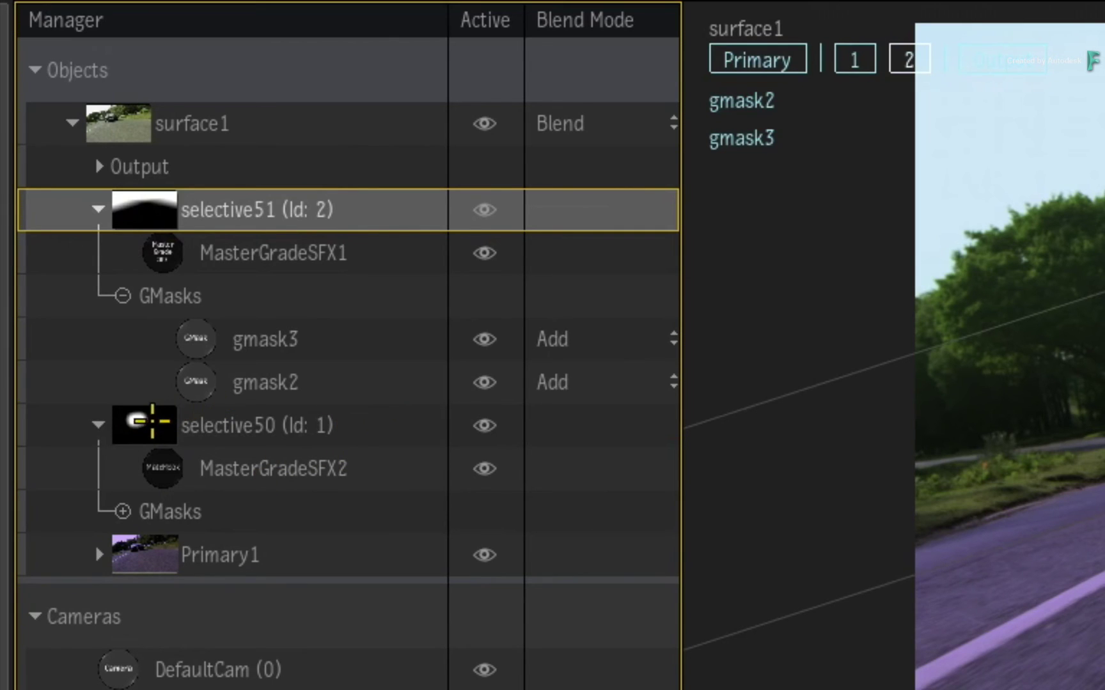
pyautogui.click(152, 420)
pyautogui.moveTo(152, 420); pyautogui.dragTo(153, 233)
pyautogui.moveTo(144, 350); pyautogui.dragTo(159, 216)
pyautogui.click(97, 425)
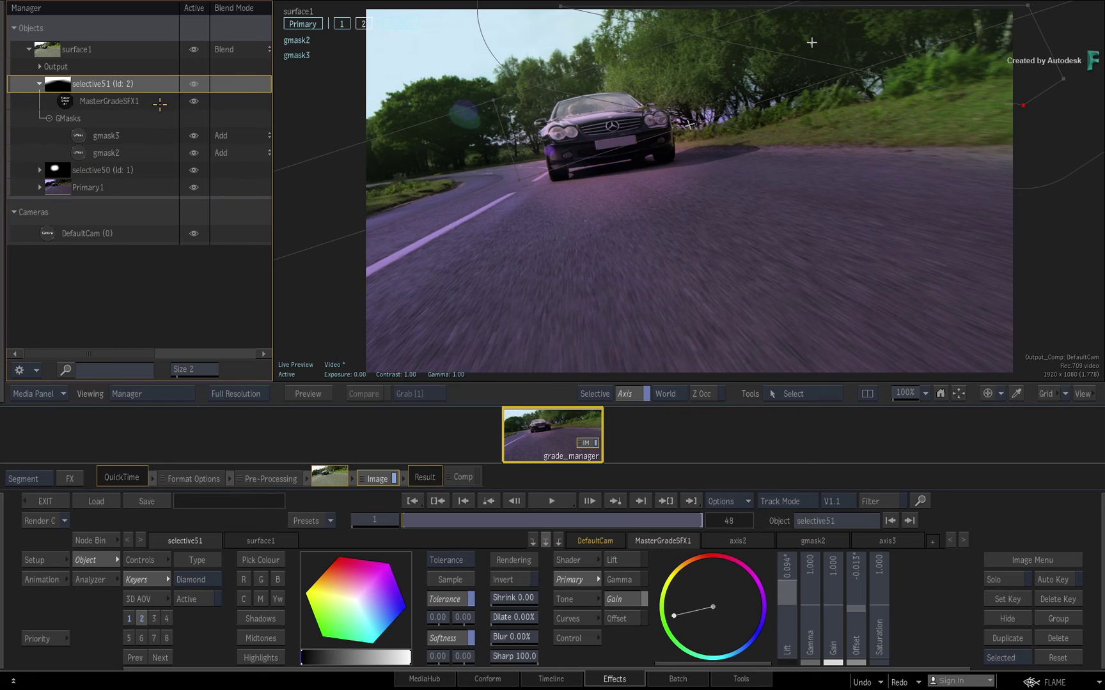
# Load StingrayBloomSFX as a selective FX under selective51 and lower its Threshold to 0.11.
pyautogui.rightClick(147, 82)
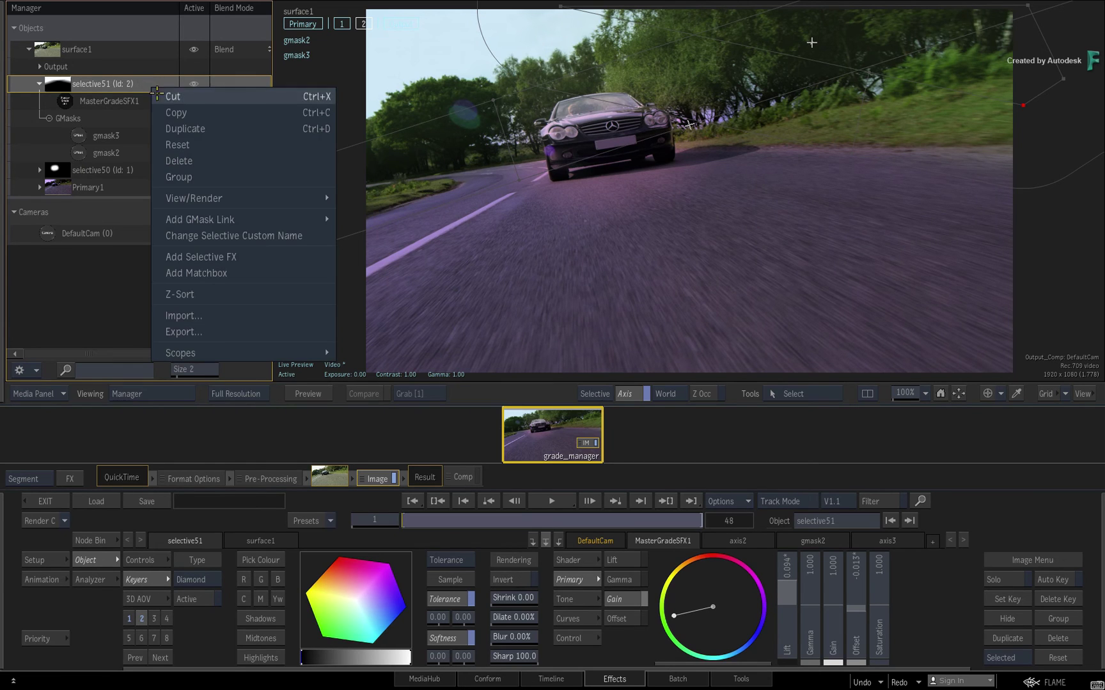
pyautogui.click(218, 258)
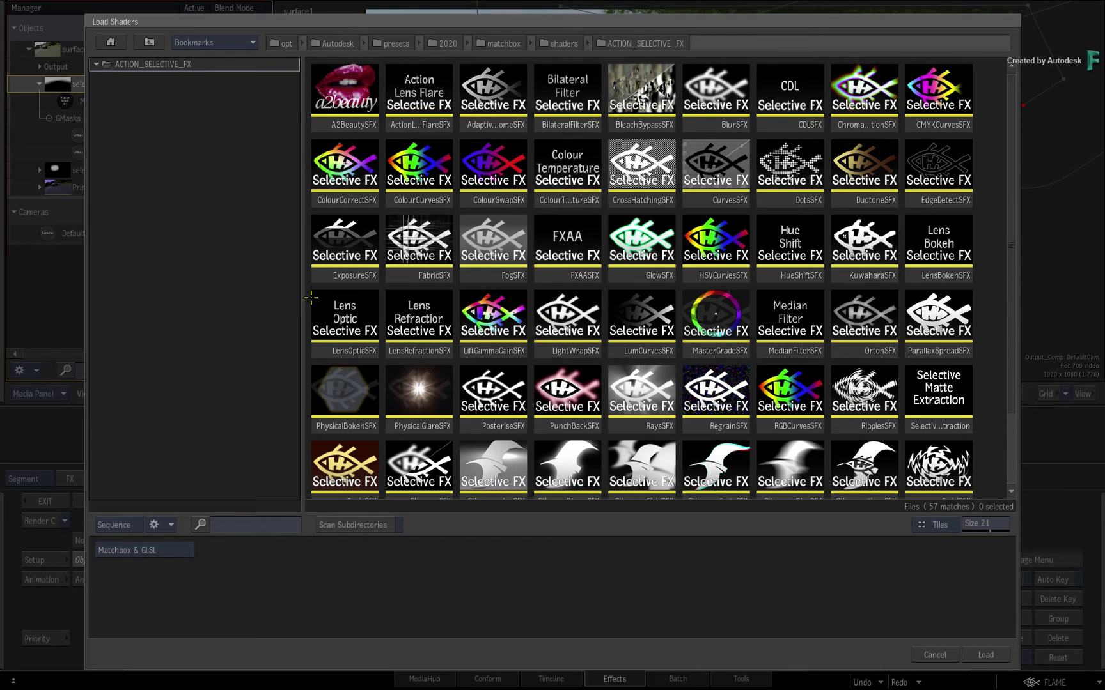
pyautogui.scroll(-3, 1012, 245)
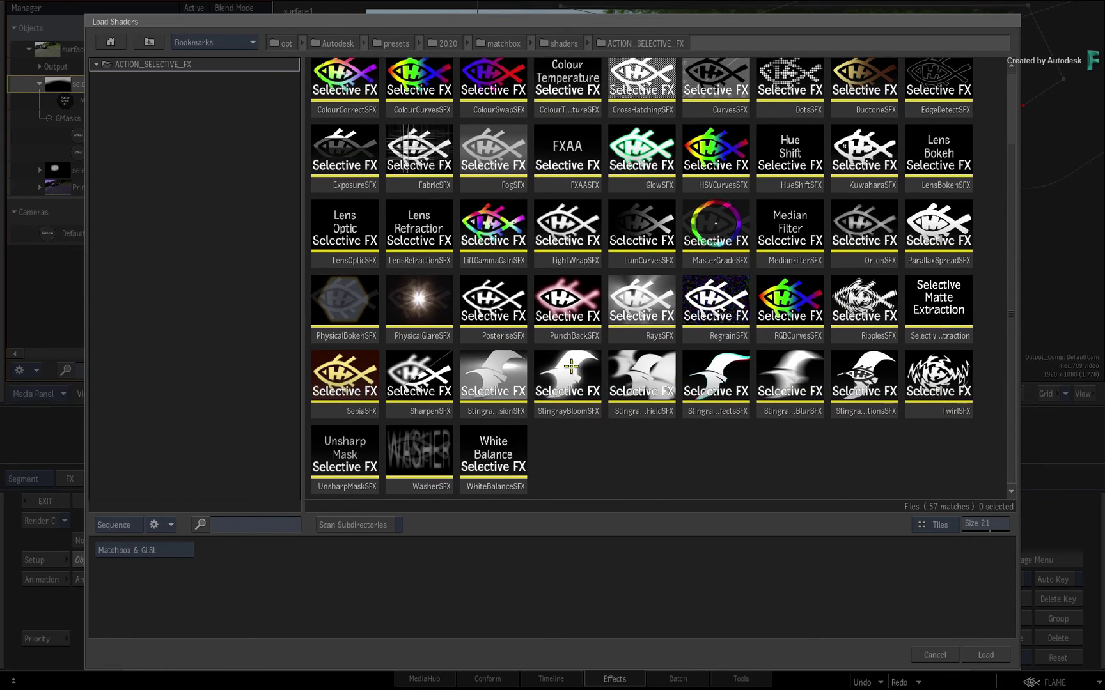
pyautogui.doubleClick(570, 376)
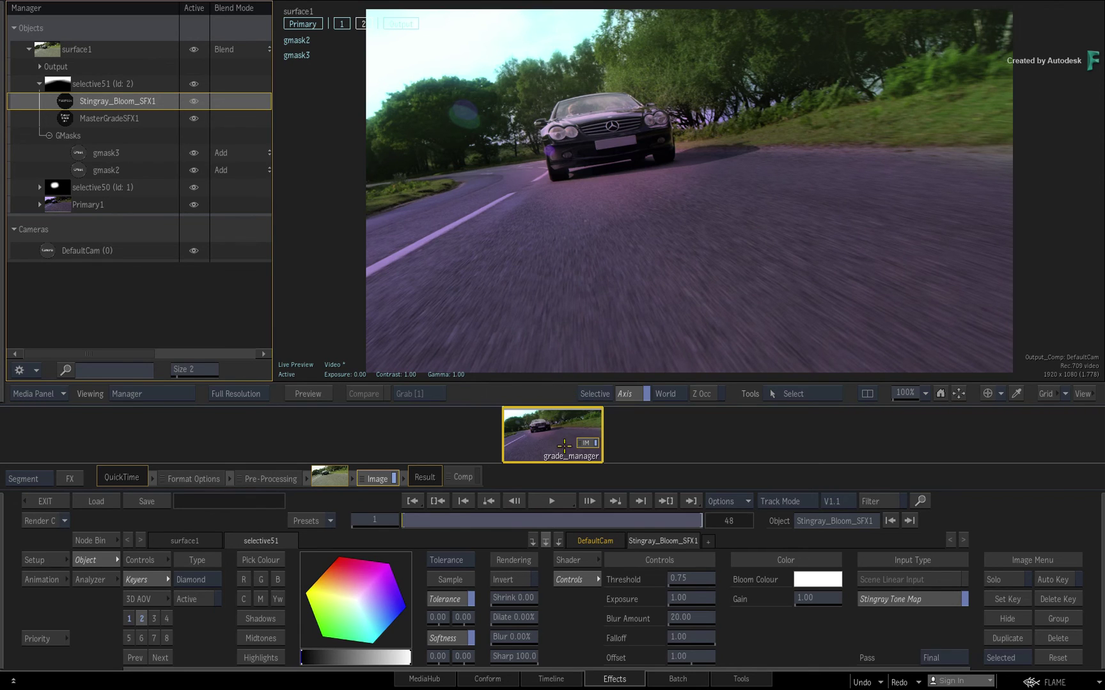
pyautogui.moveTo(697, 579); pyautogui.dragTo(659, 582)
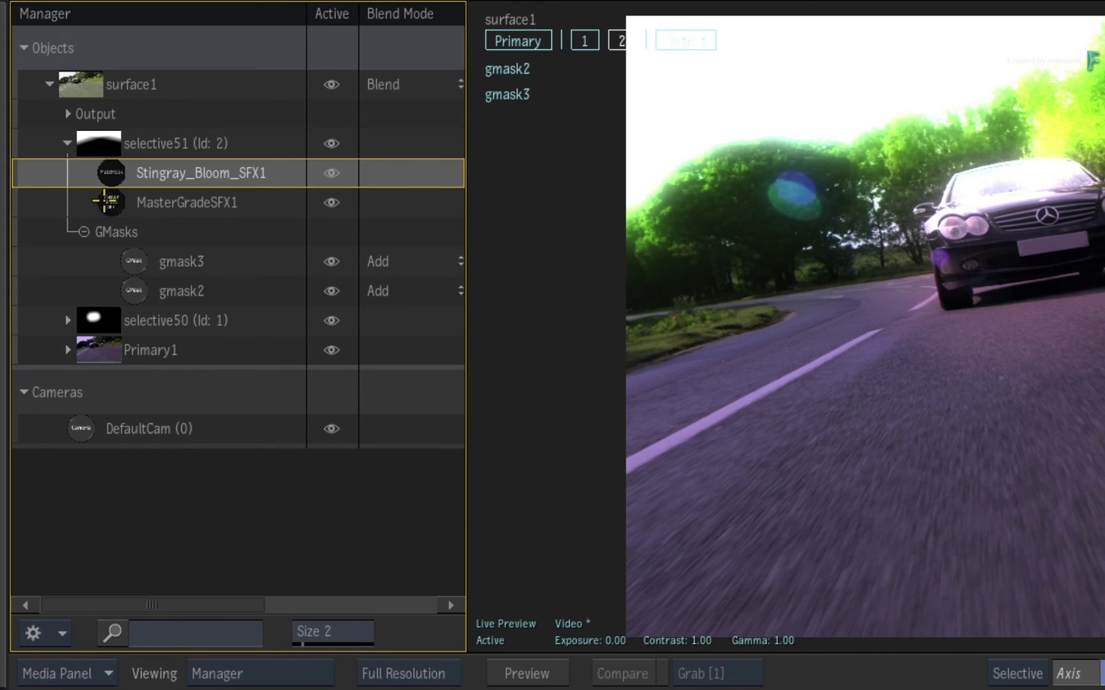
# Move MasterGradeSFX1 above Stingray_Bloom_SFX1 and unhide selective50 so the car grade returns.
pyautogui.click(103, 205)
pyautogui.moveTo(104, 205); pyautogui.dragTo(112, 170)
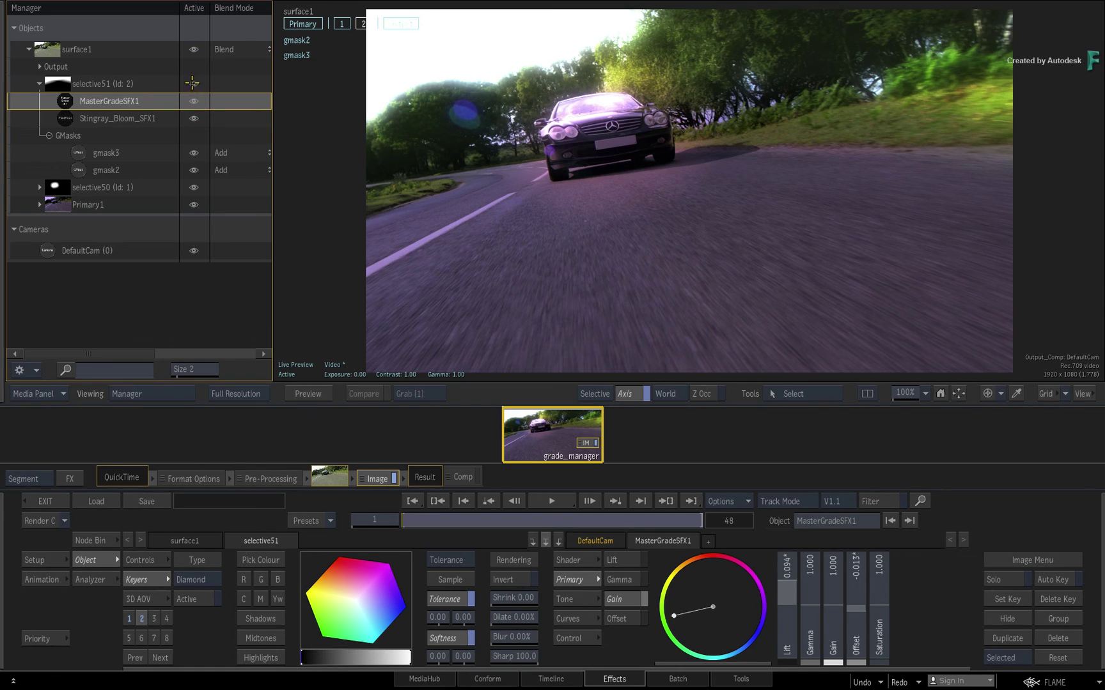
pyautogui.click(192, 83)
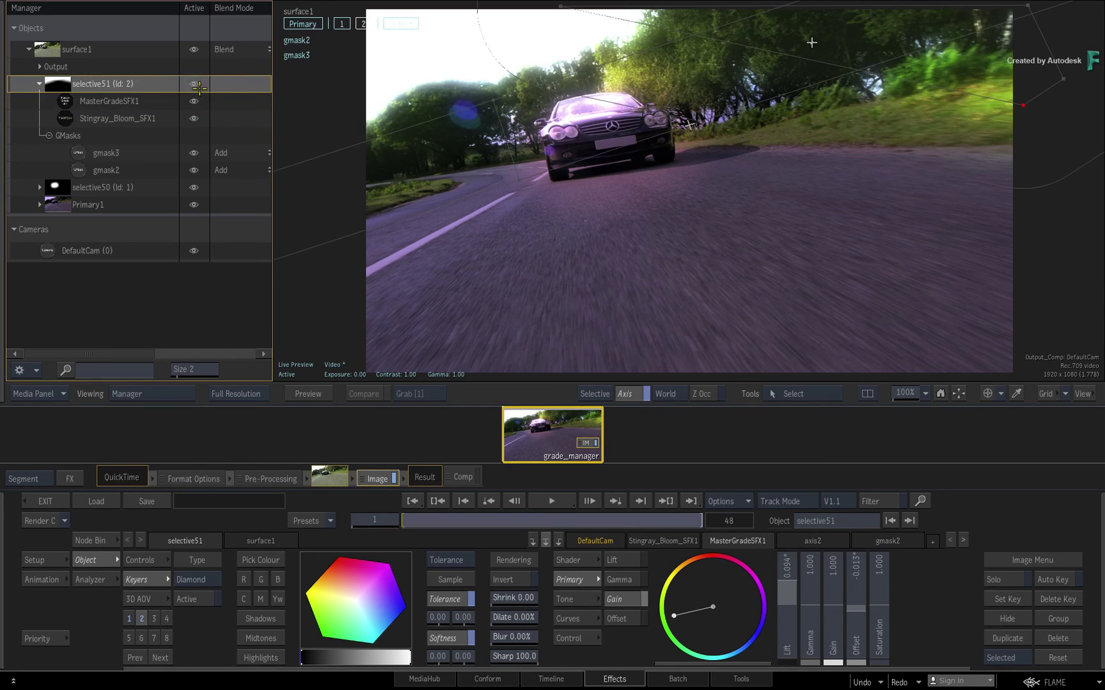
pyautogui.click(196, 187)
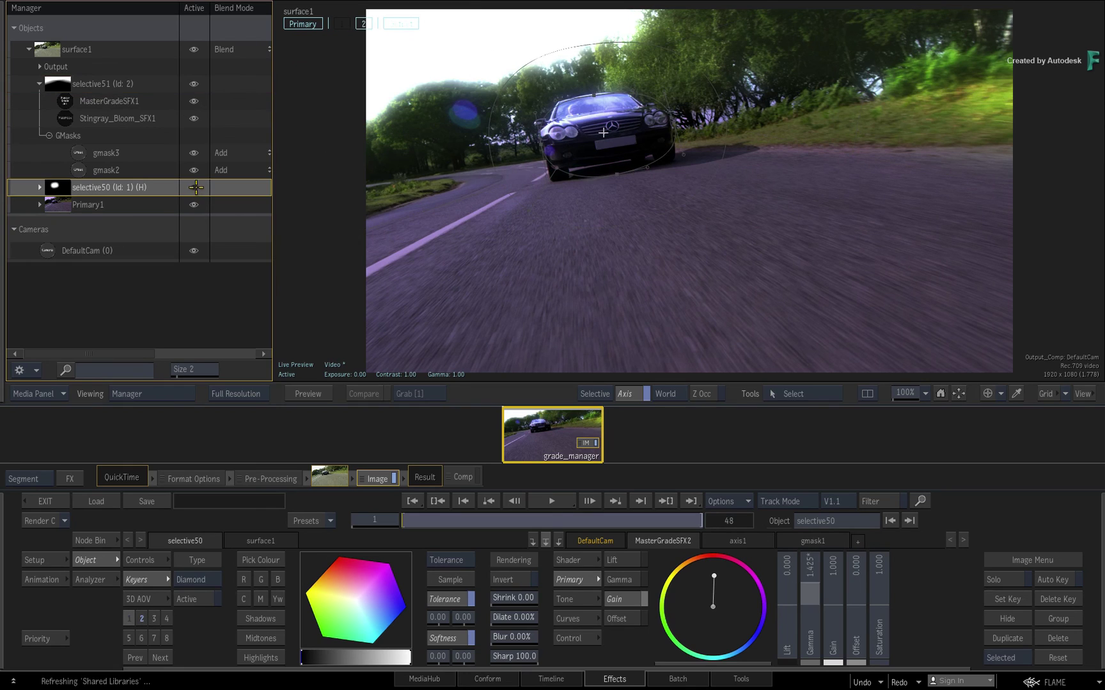
pyautogui.click(195, 186)
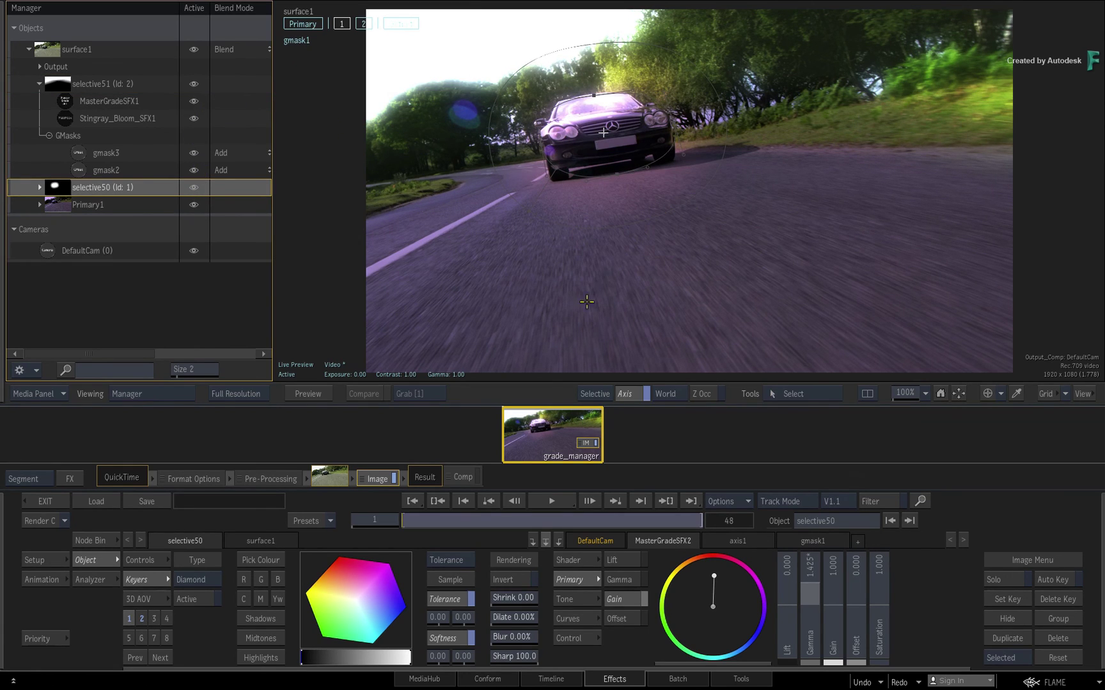
pyautogui.click(586, 276)
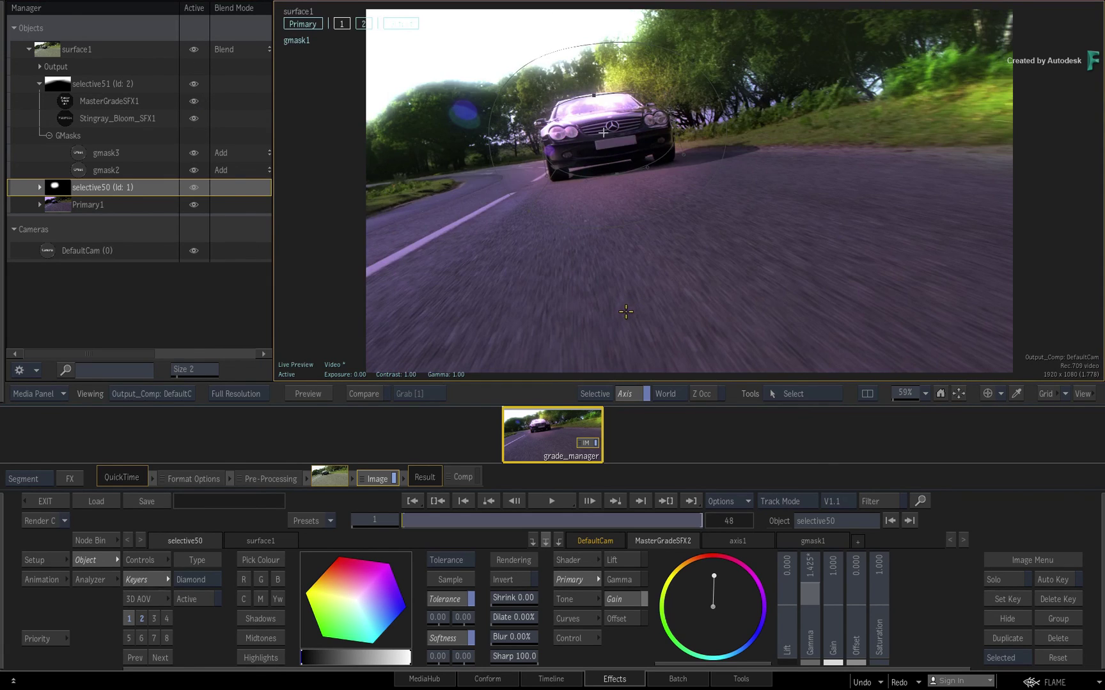
# Trim Base_Grade gamma to 0.629, selective50 gamma to 1.420, and bloom Threshold to 0.18.
pyautogui.click(57, 205)
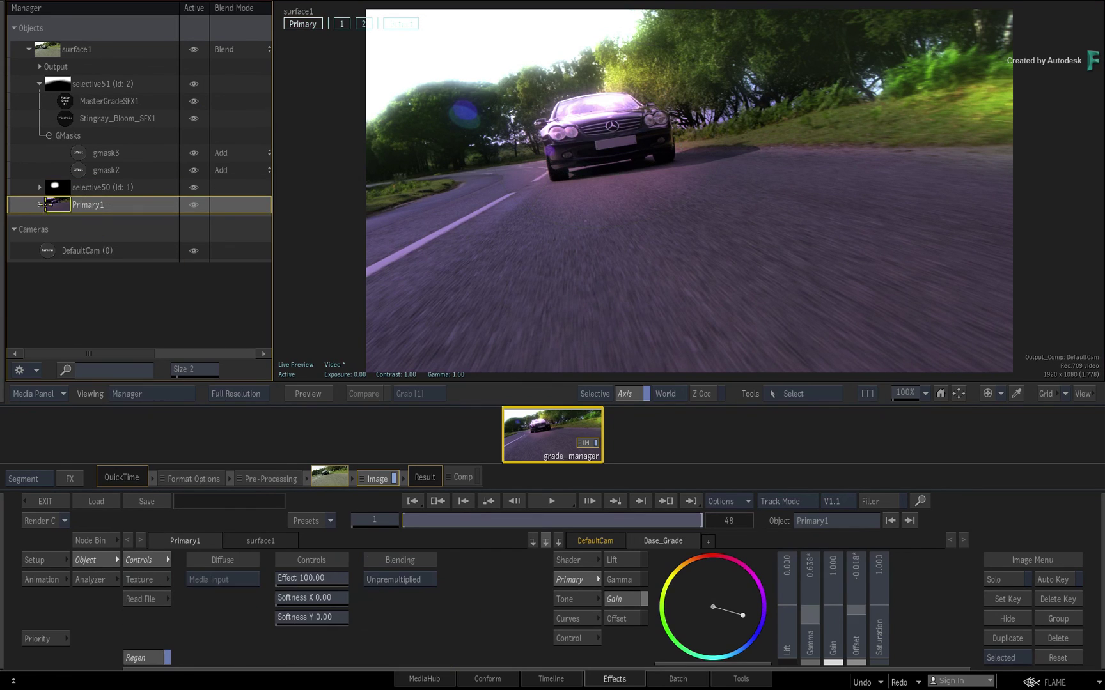
pyautogui.click(37, 204)
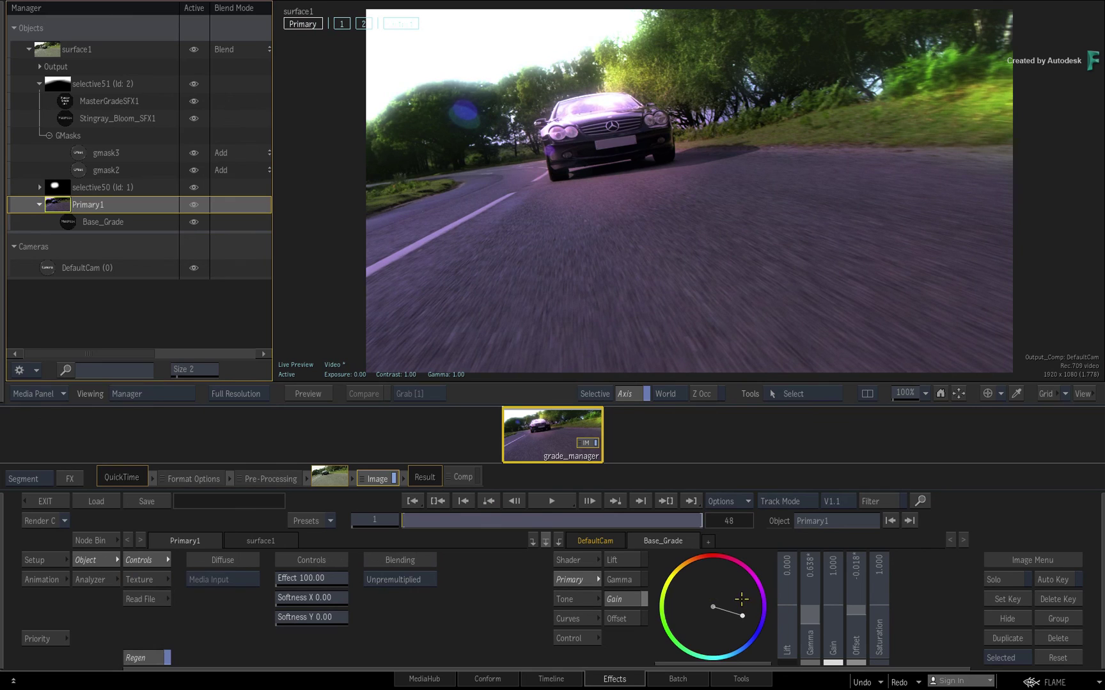
pyautogui.moveTo(816, 622); pyautogui.dragTo(809, 621)
pyautogui.click(91, 187)
pyautogui.moveTo(806, 600); pyautogui.dragTo(821, 593)
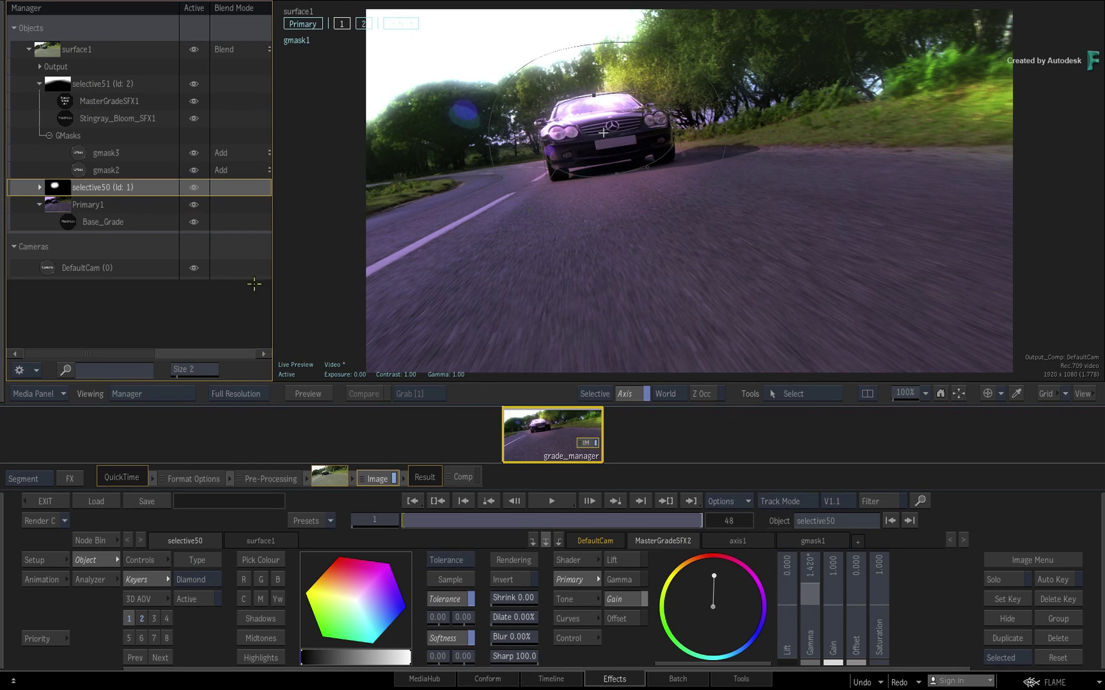
pyautogui.click(96, 118)
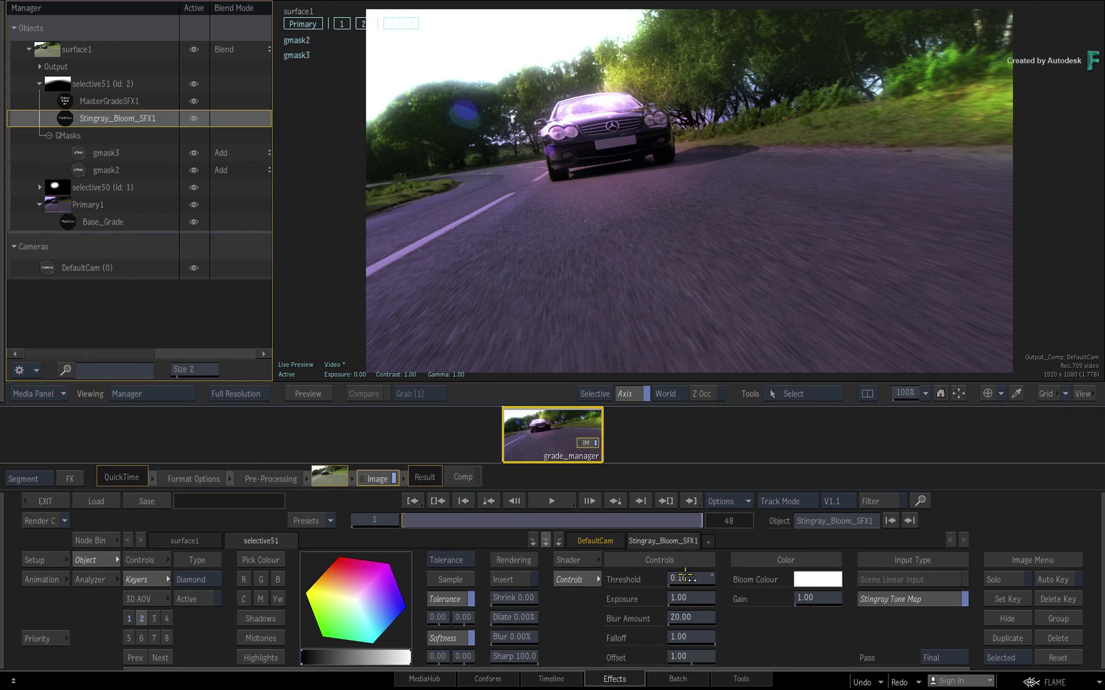
pyautogui.moveTo(685, 577); pyautogui.dragTo(679, 577)
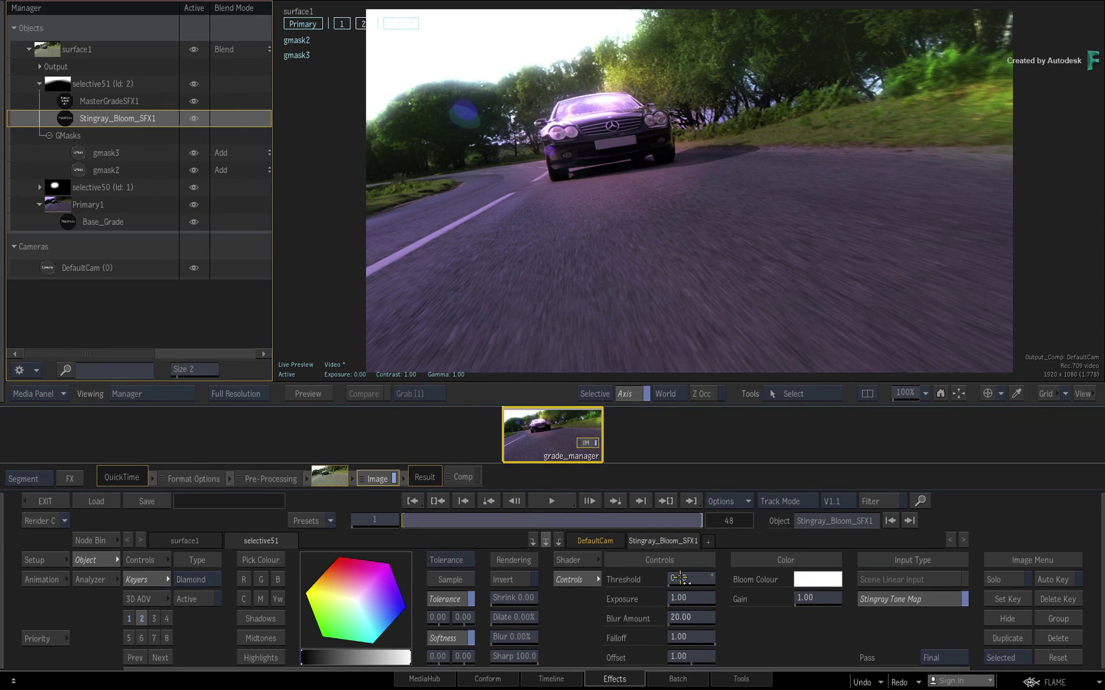
# Return to the Timeline and scrub through the graded grade_manager clip on V1.1.
pyautogui.click(572, 677)
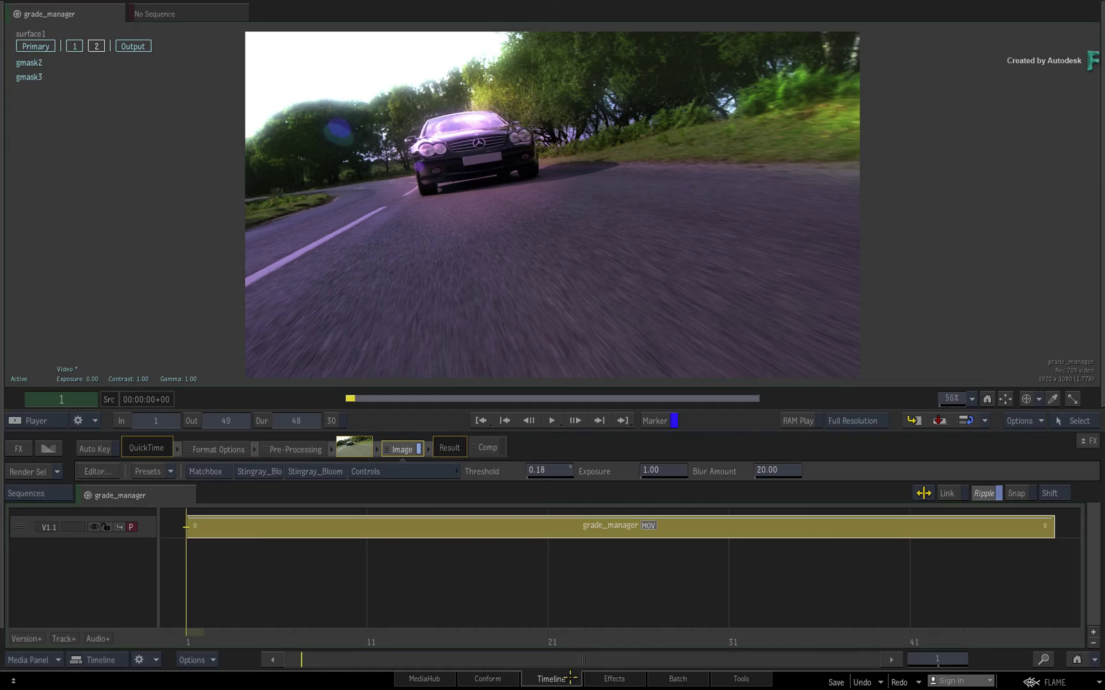
pyautogui.moveTo(263, 631); pyautogui.dragTo(182, 594)
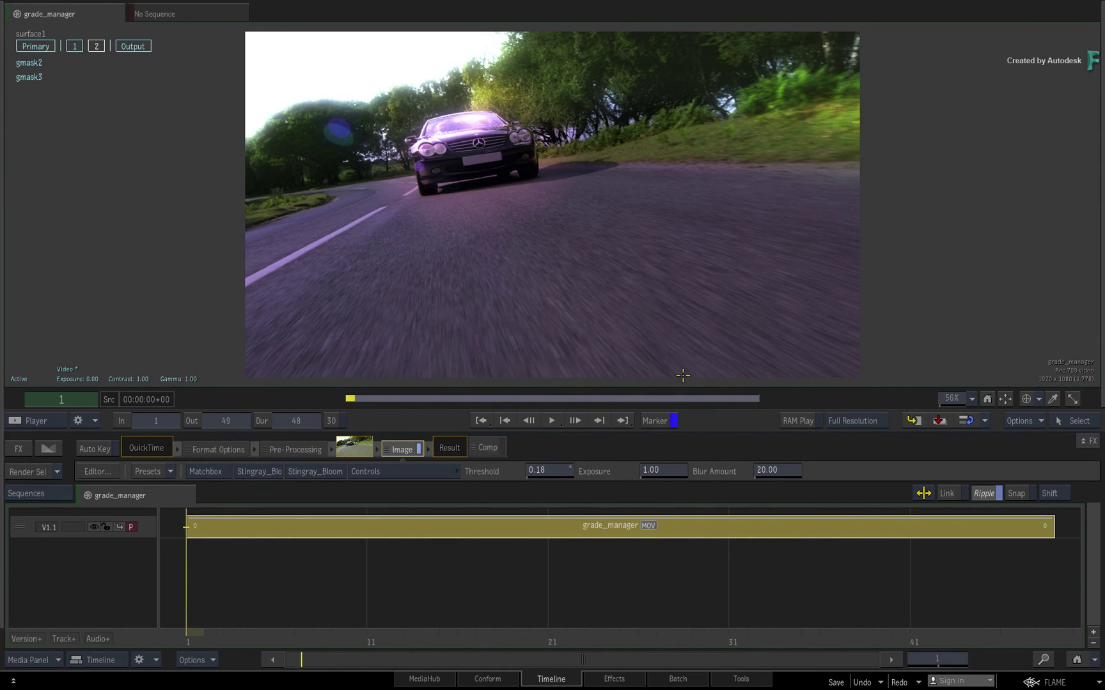